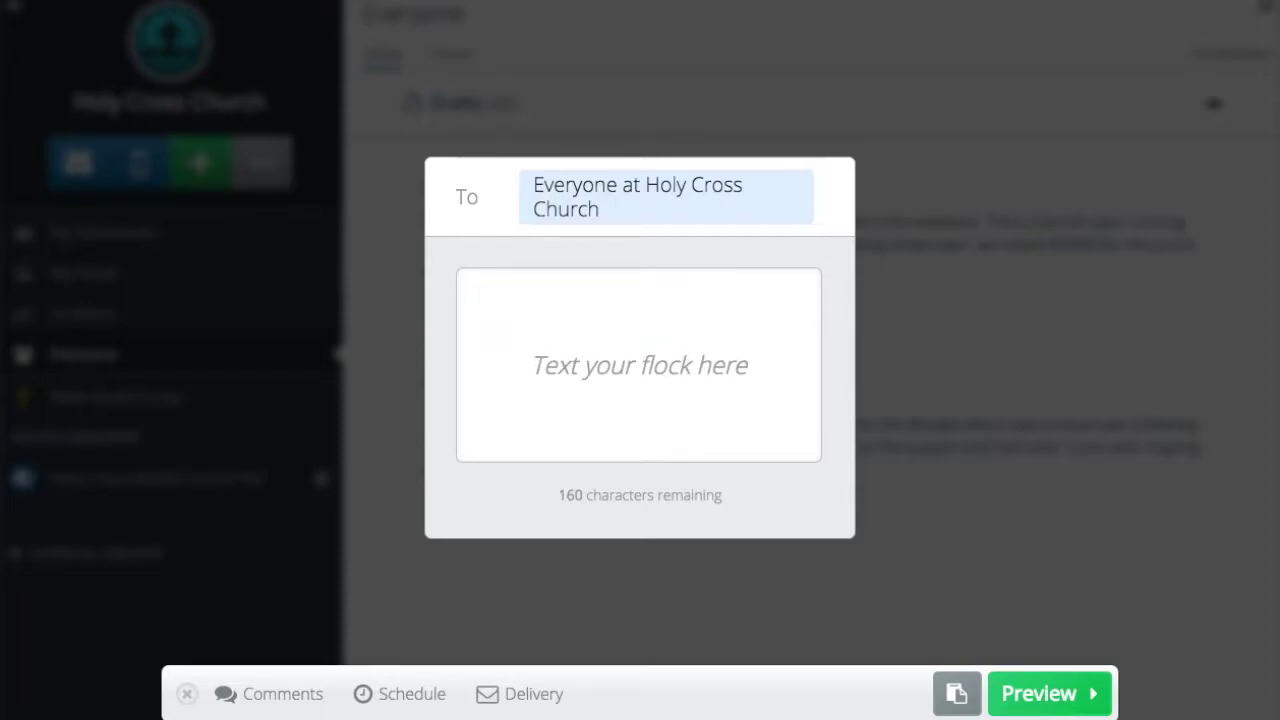
- Write the text message "Training is still on for Wednesday!" and enable emailing members who are not opted in to receive text messages
{"action": "type", "text": "Training is st"}
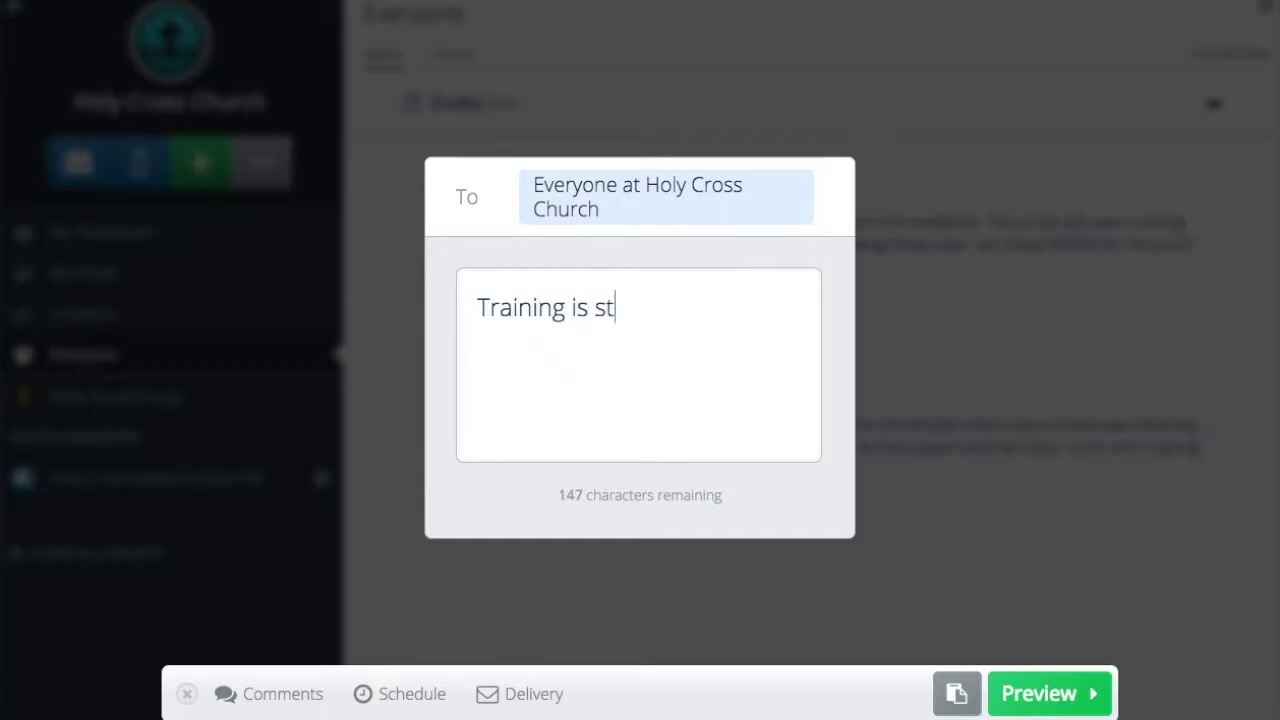
{"action": "type", "text": "ill on for Wednesday!"}
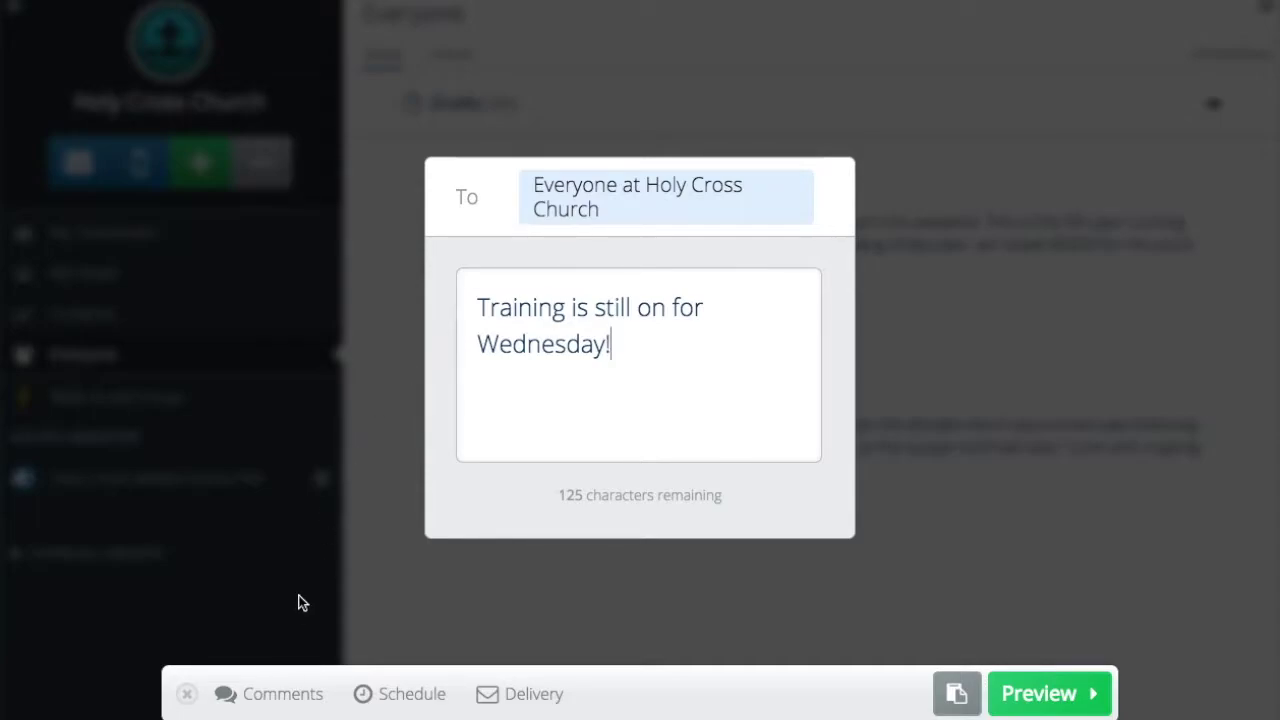
{"action": "left_click", "coordinate": [273, 702]}
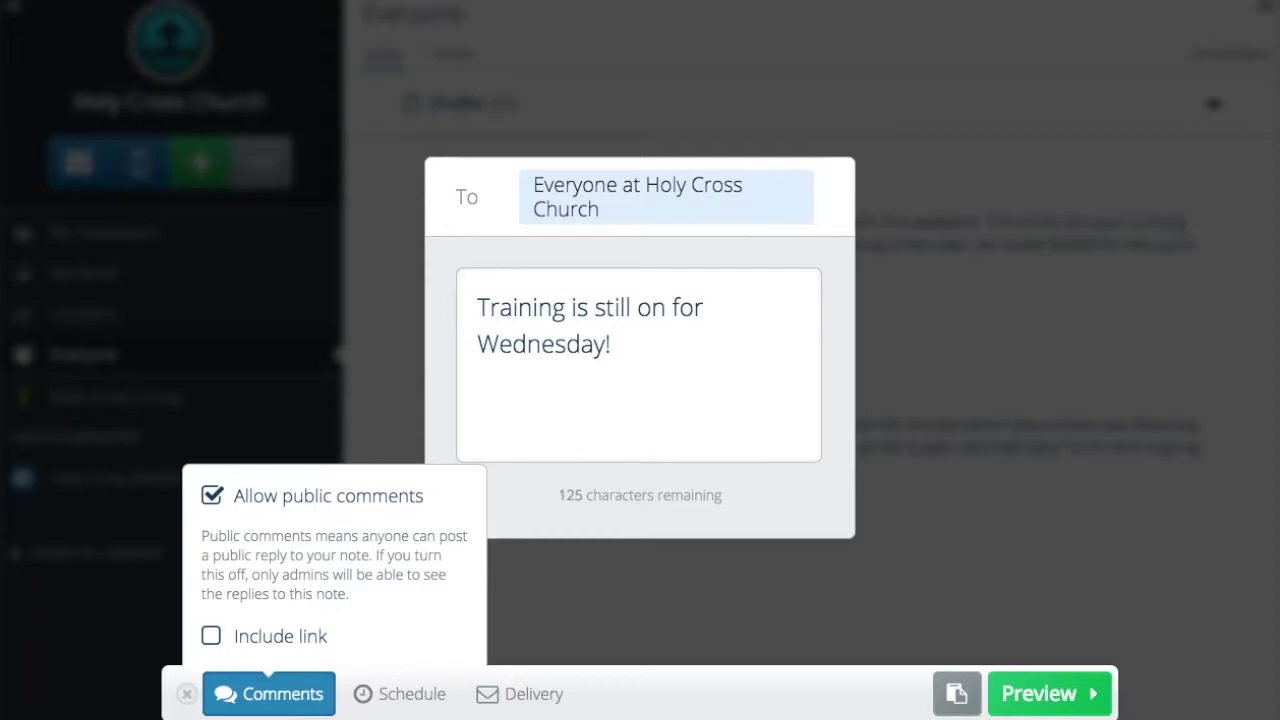
{"action": "left_click", "coordinate": [378, 706]}
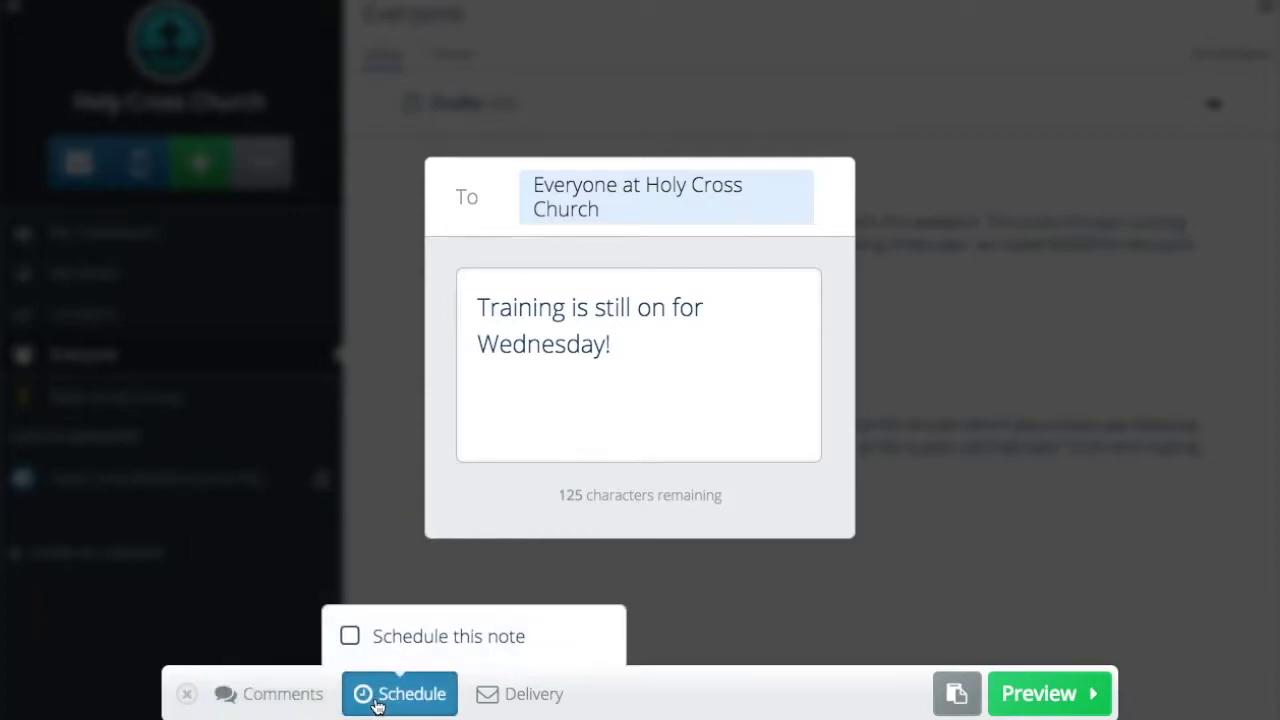
{"action": "left_click", "coordinate": [533, 698]}
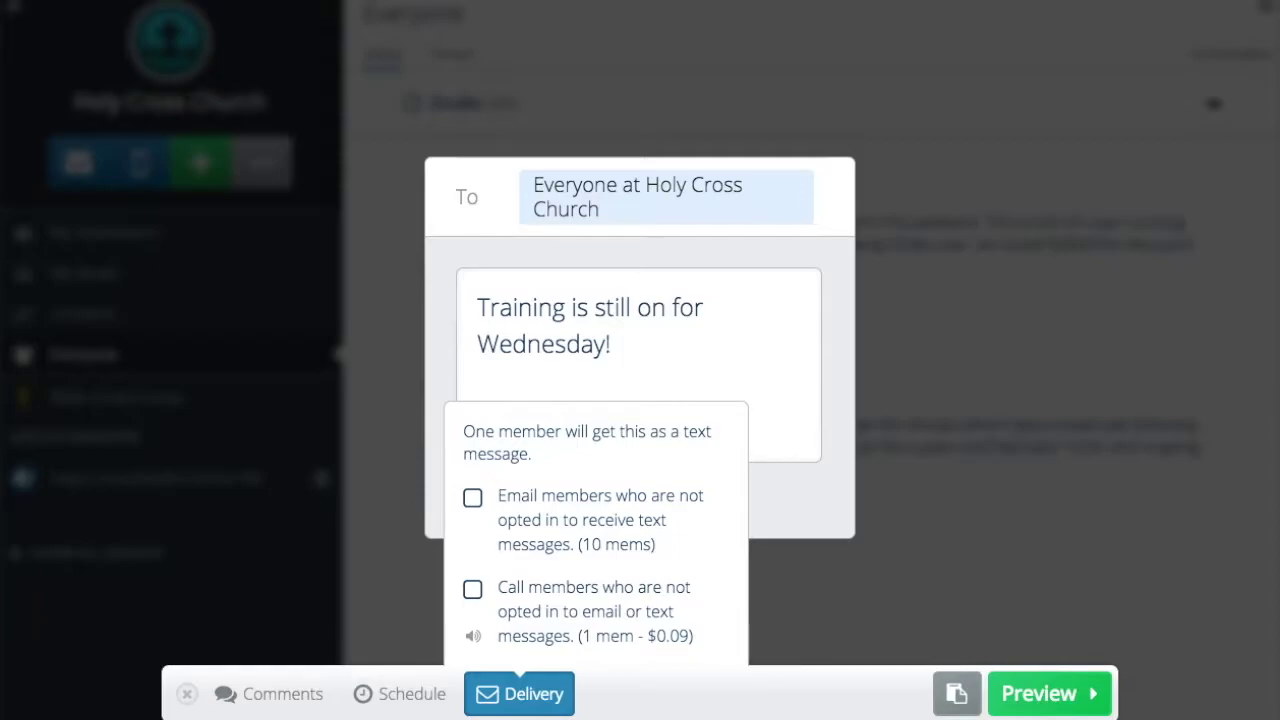
{"action": "left_click", "coordinate": [471, 503]}
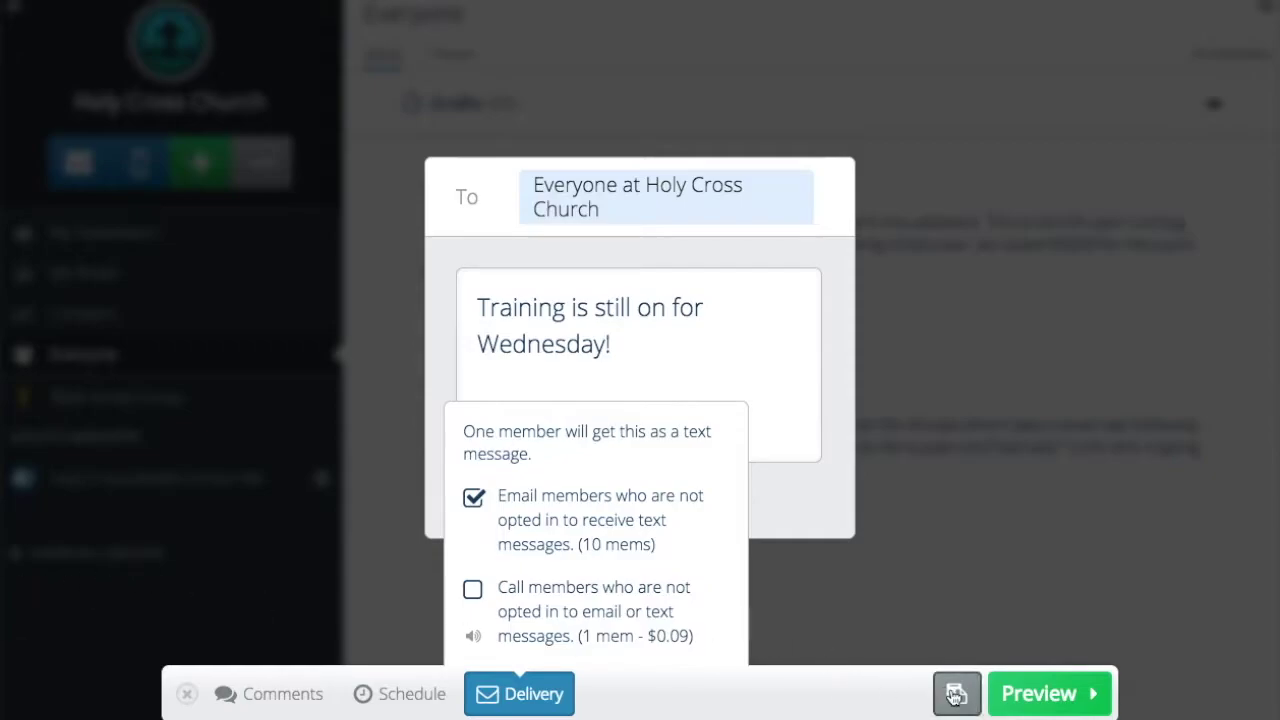
- Preview the text message, send it to everyone at Holy Cross Church, and keep email notifications for replies
{"action": "left_click", "coordinate": [1045, 692]}
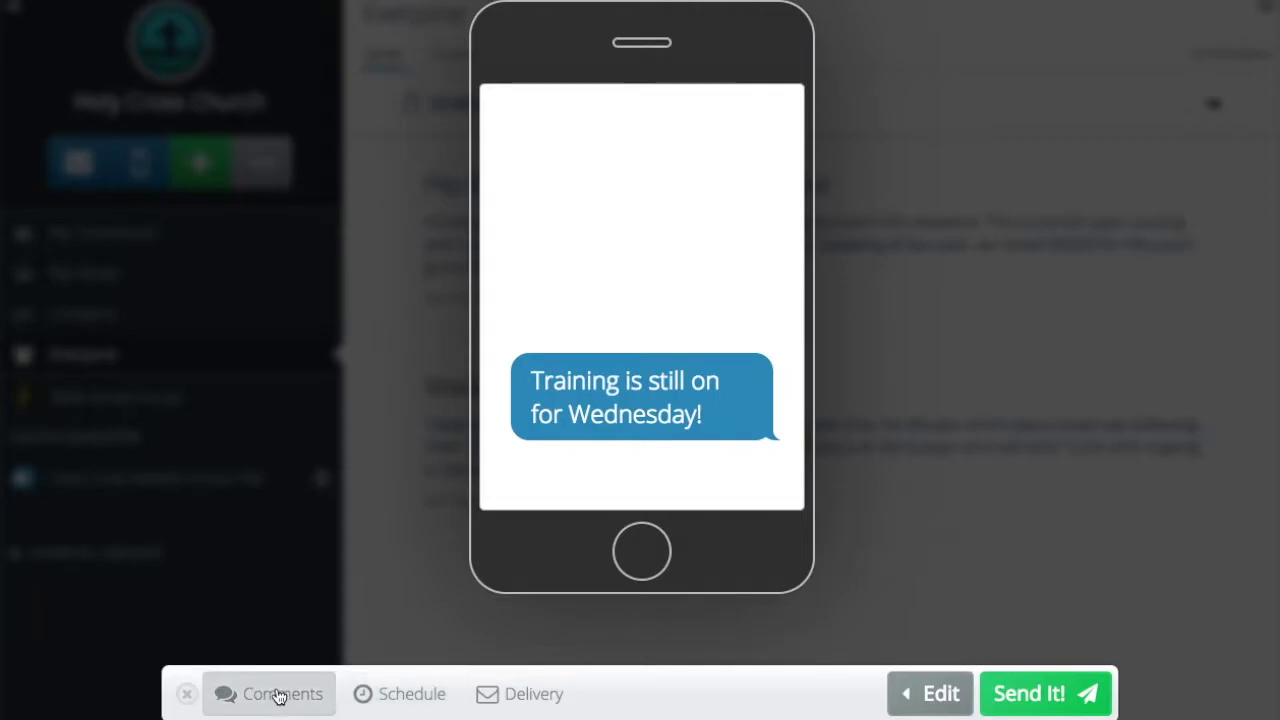
{"action": "left_click", "coordinate": [1027, 706]}
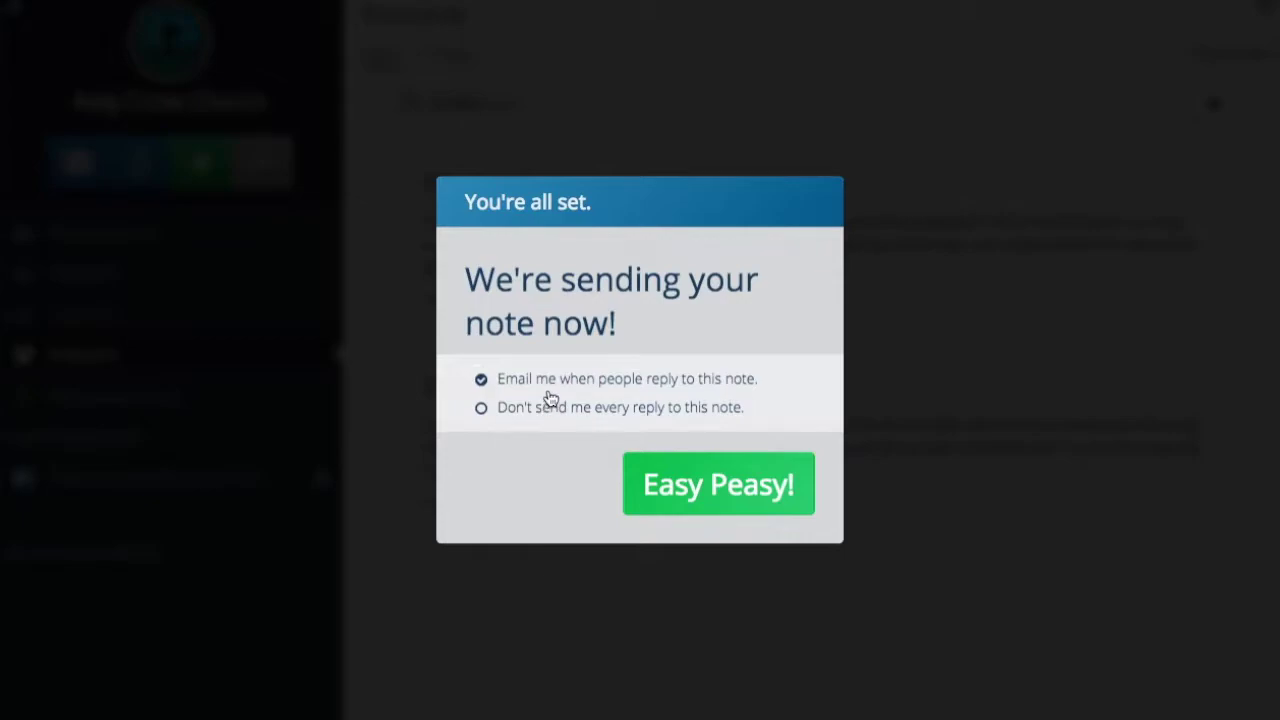
{"action": "left_click", "coordinate": [677, 488]}
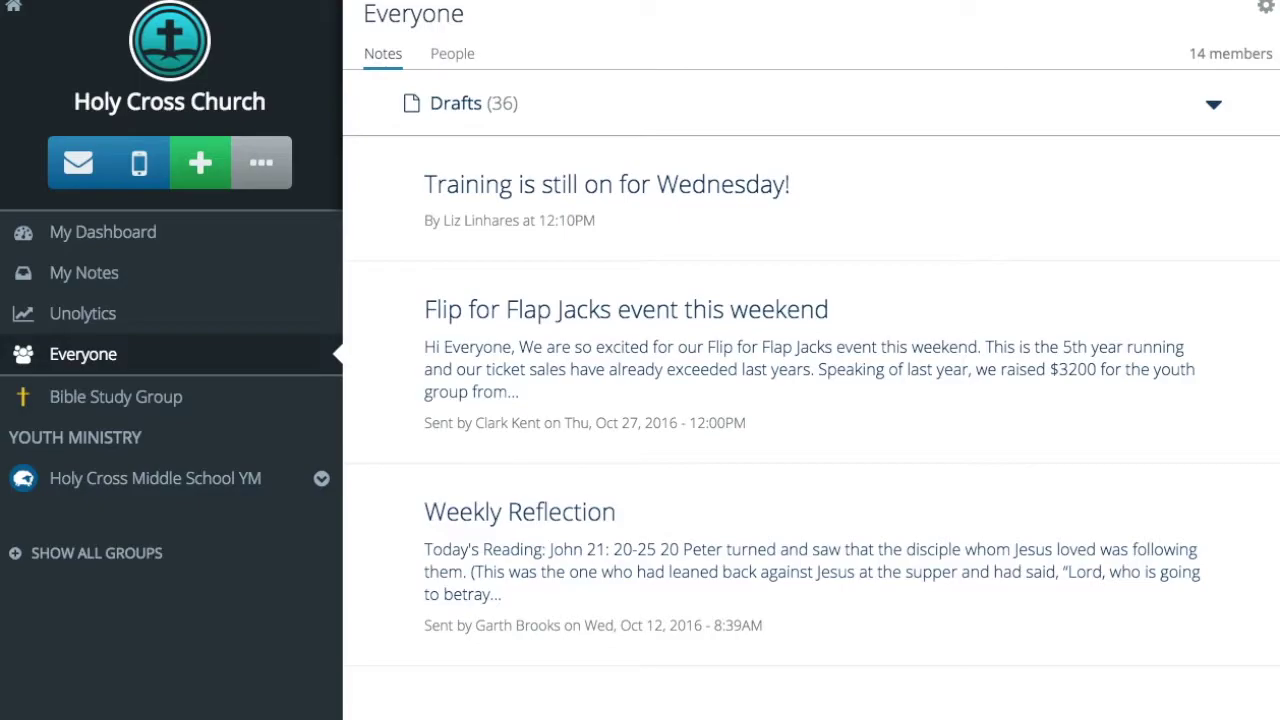
- Open the Youth Ministry group and start an email note to it with the subject "Test"
{"action": "left_click", "coordinate": [27, 441]}
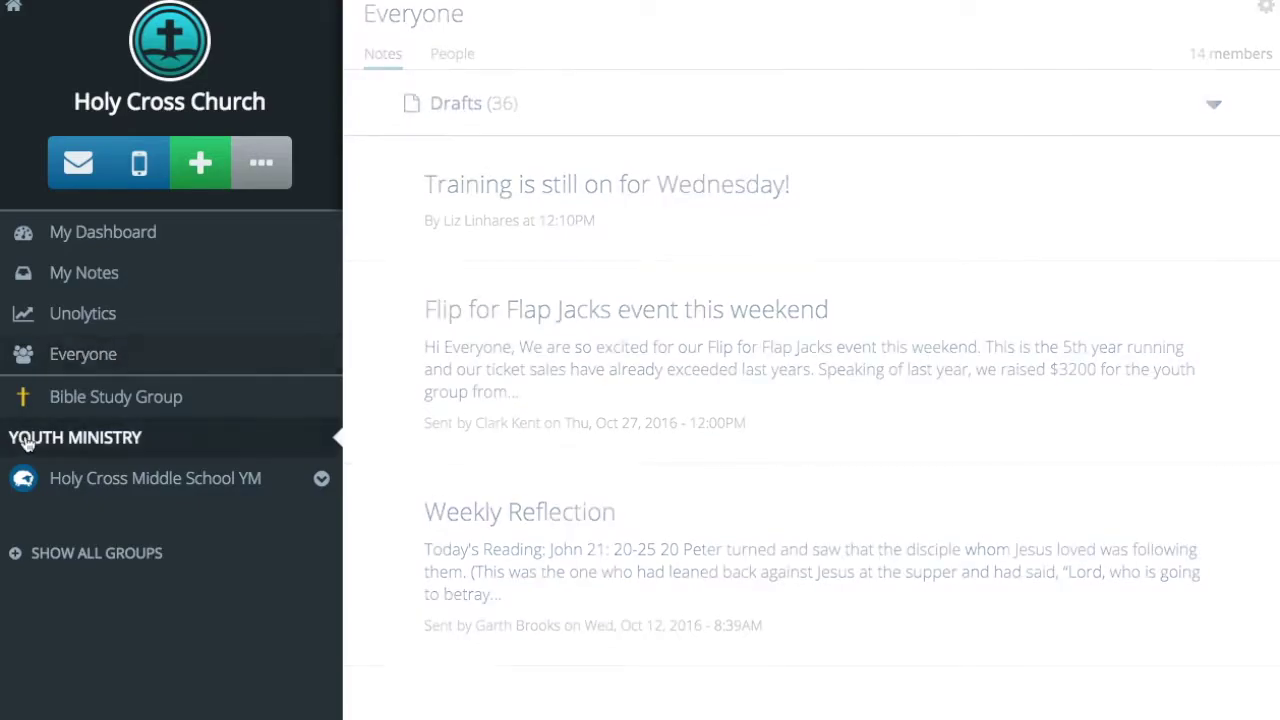
{"action": "left_click", "coordinate": [74, 186]}
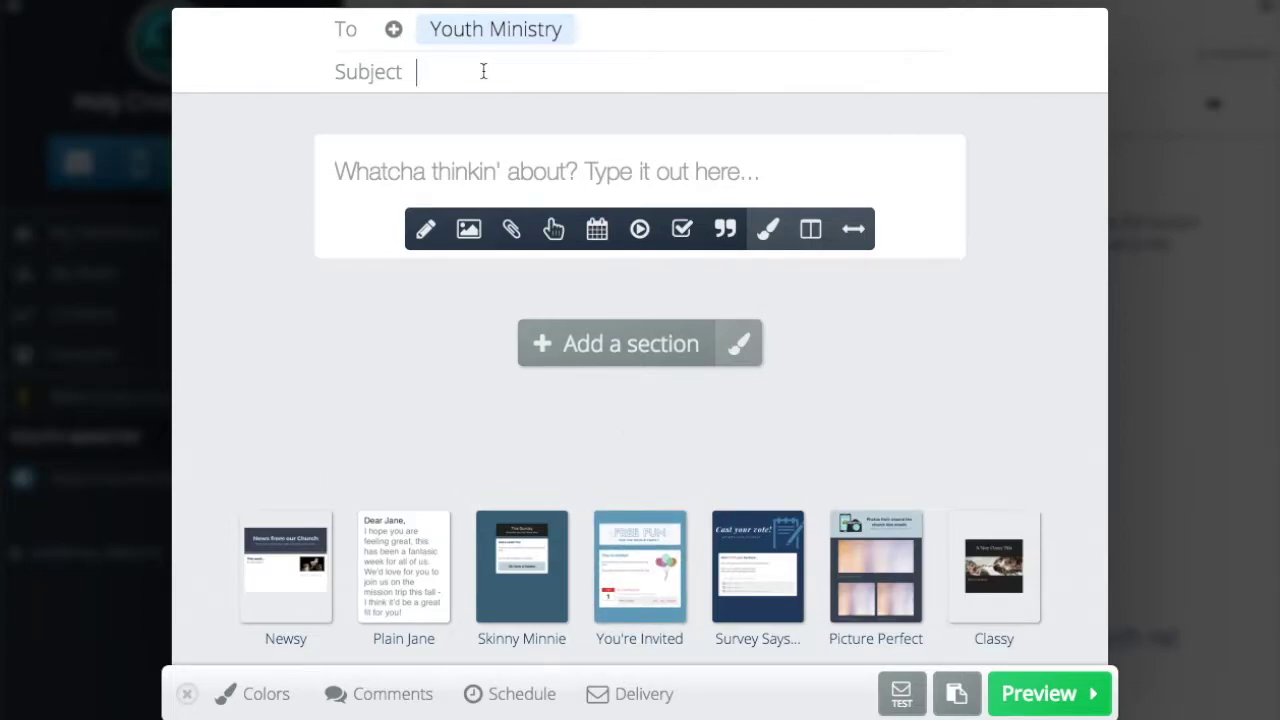
{"action": "type", "text": "Test"}
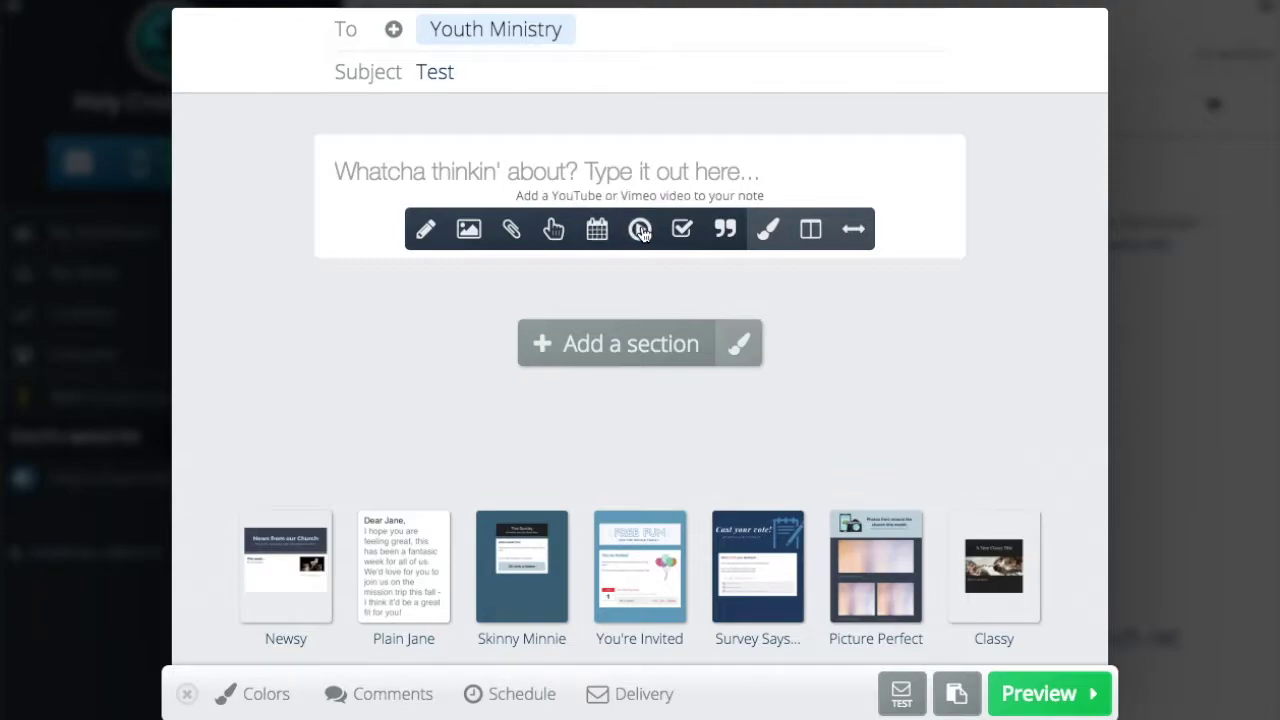
- Add a quote and a calendar event to the note, placing the event above the quote
{"action": "left_click", "coordinate": [722, 231]}
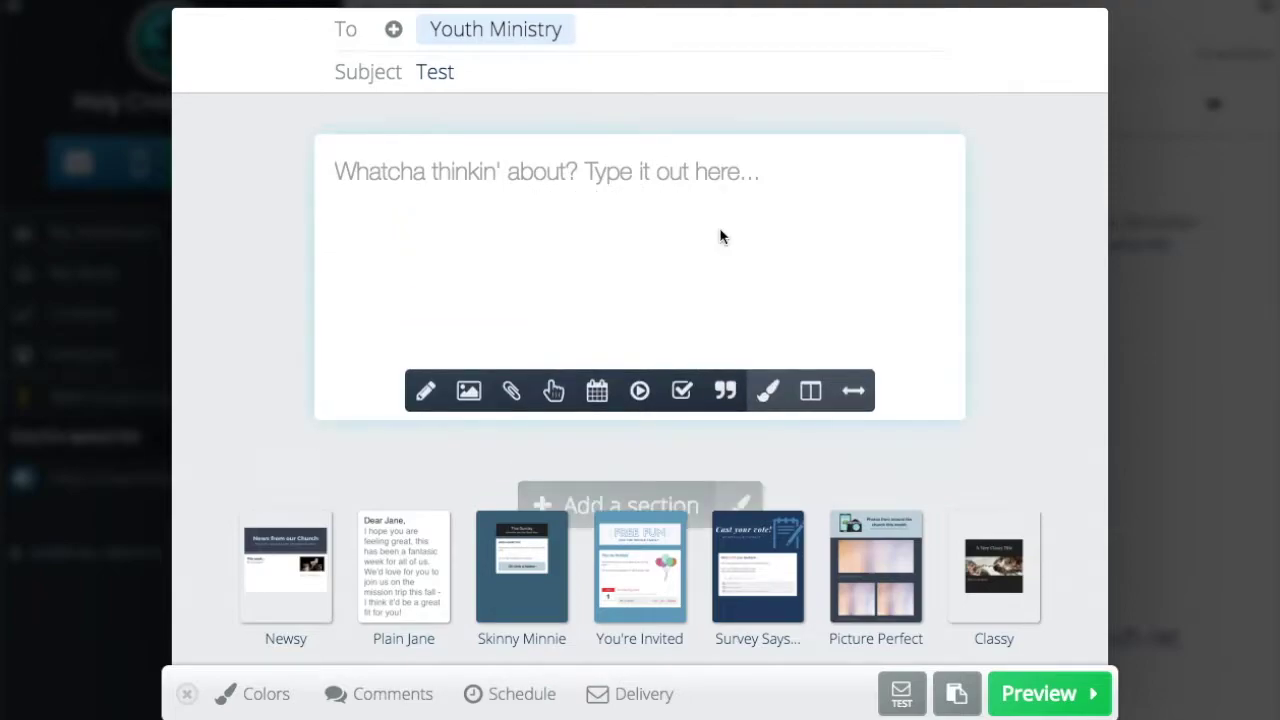
{"action": "left_click", "coordinate": [597, 391]}
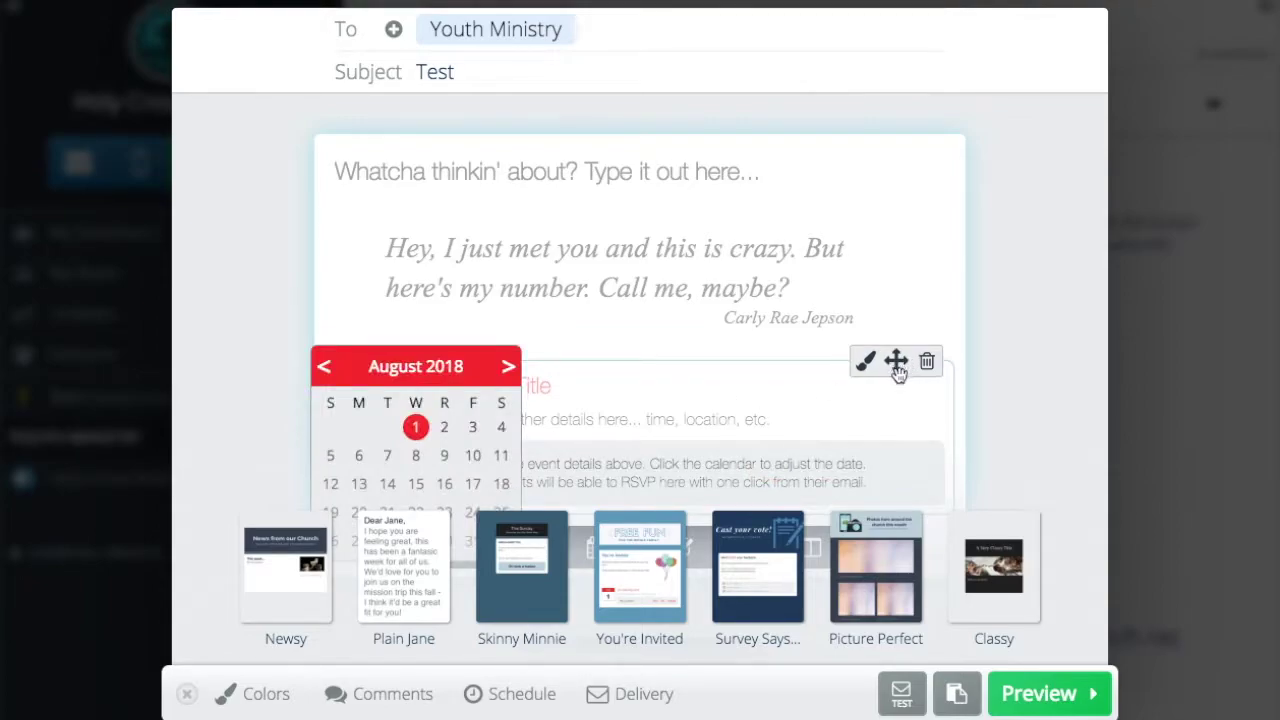
{"action": "left_click_drag", "start_coordinate": [894, 366], "coordinate": [897, 200]}
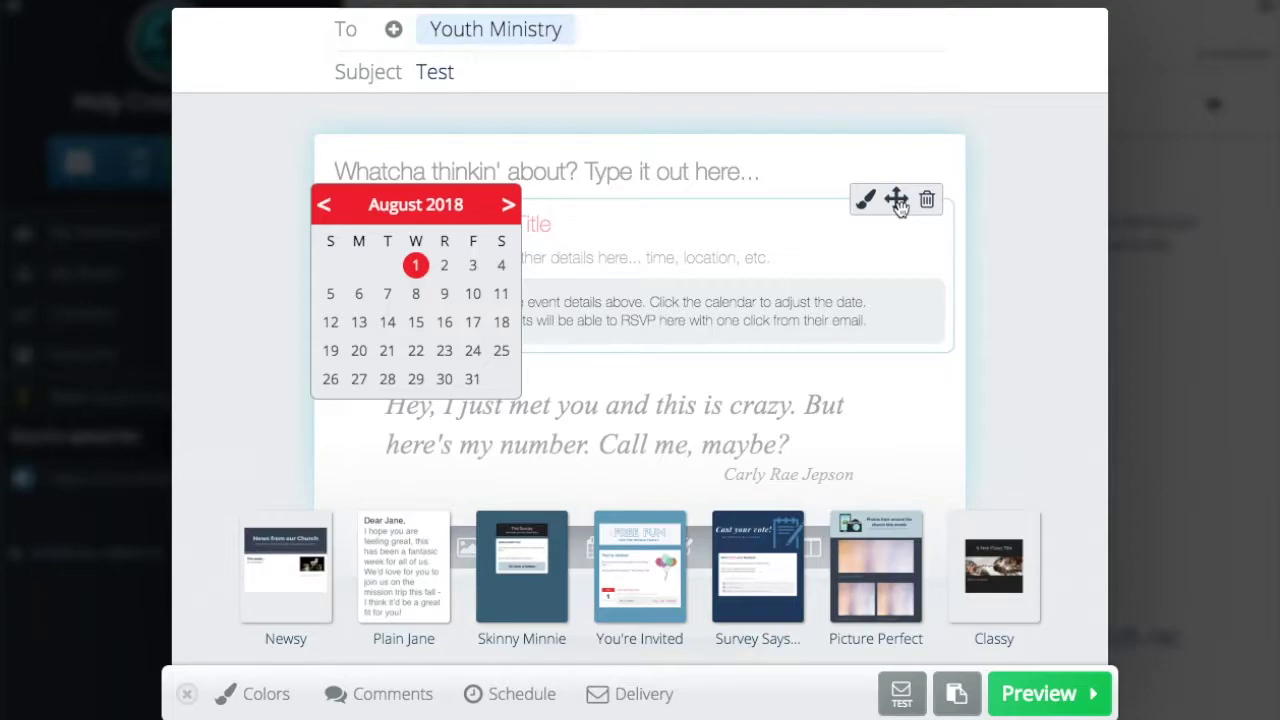
- Delete the calendar event and the quote from the note
{"action": "left_click", "coordinate": [926, 199]}
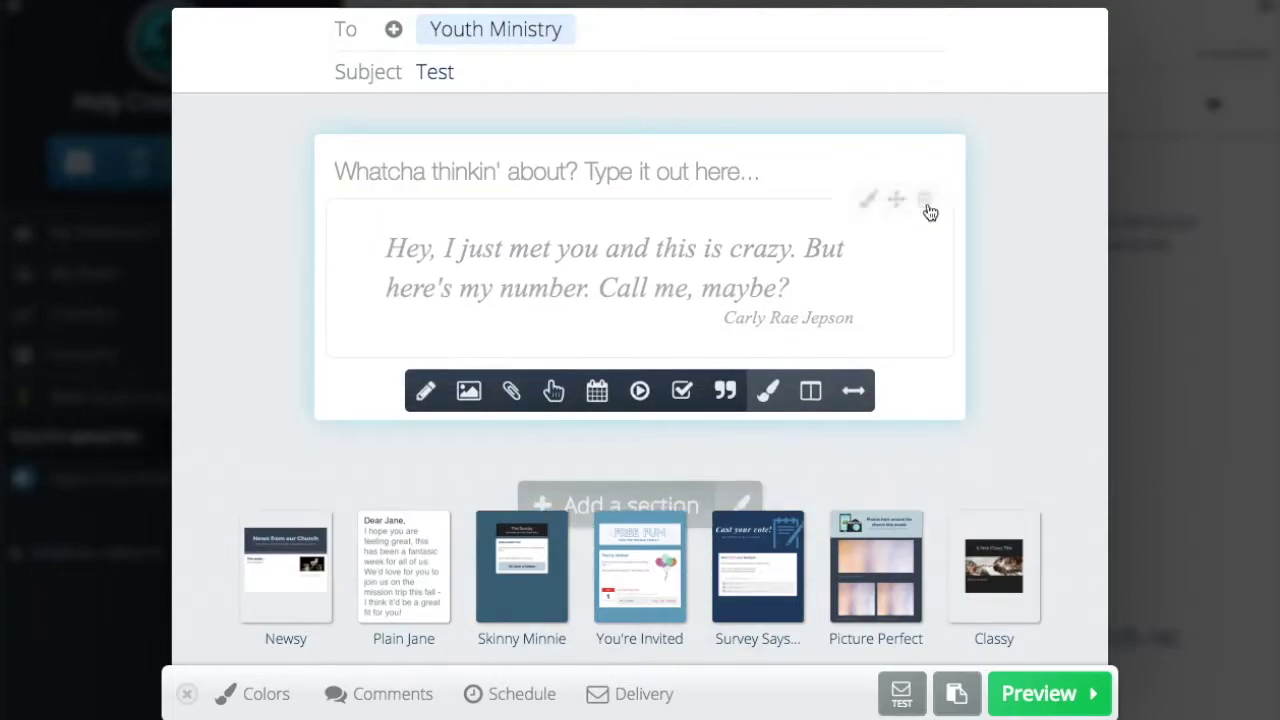
{"action": "left_click", "coordinate": [927, 201]}
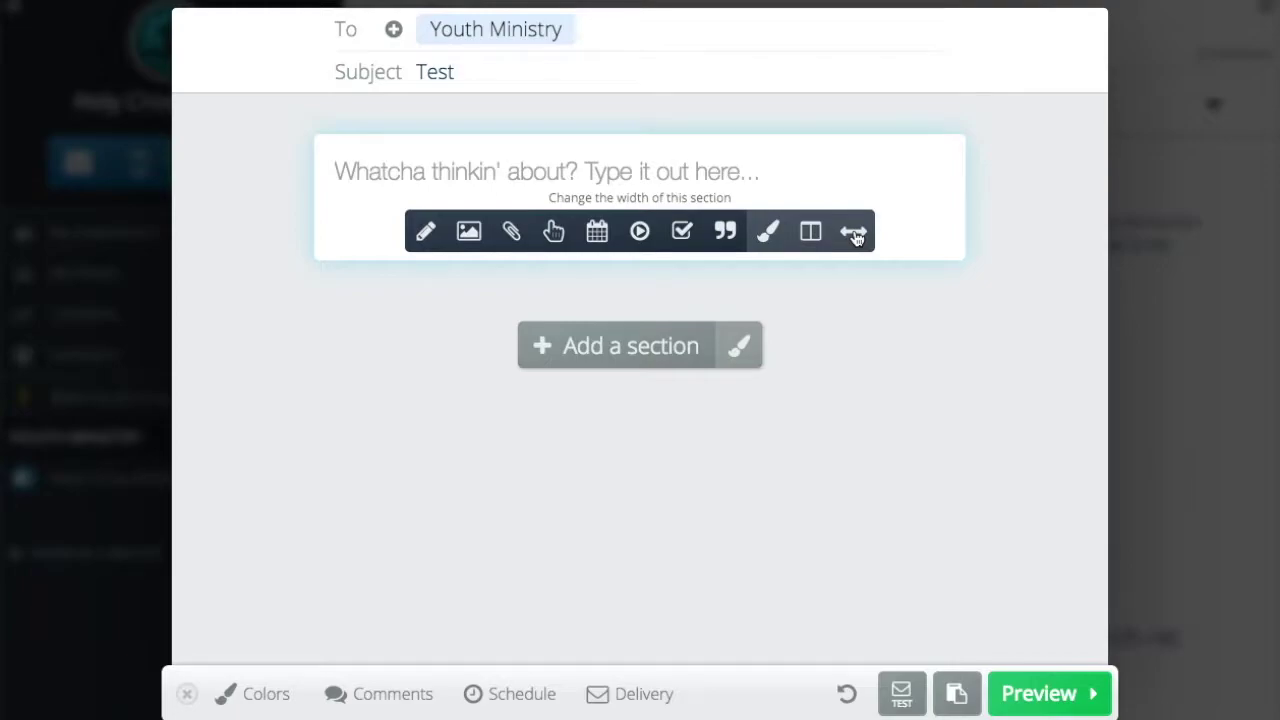
- Try the custom aquamarine #70FFD4 as the section's background color, and reset the background to white
{"action": "left_click", "coordinate": [767, 236]}
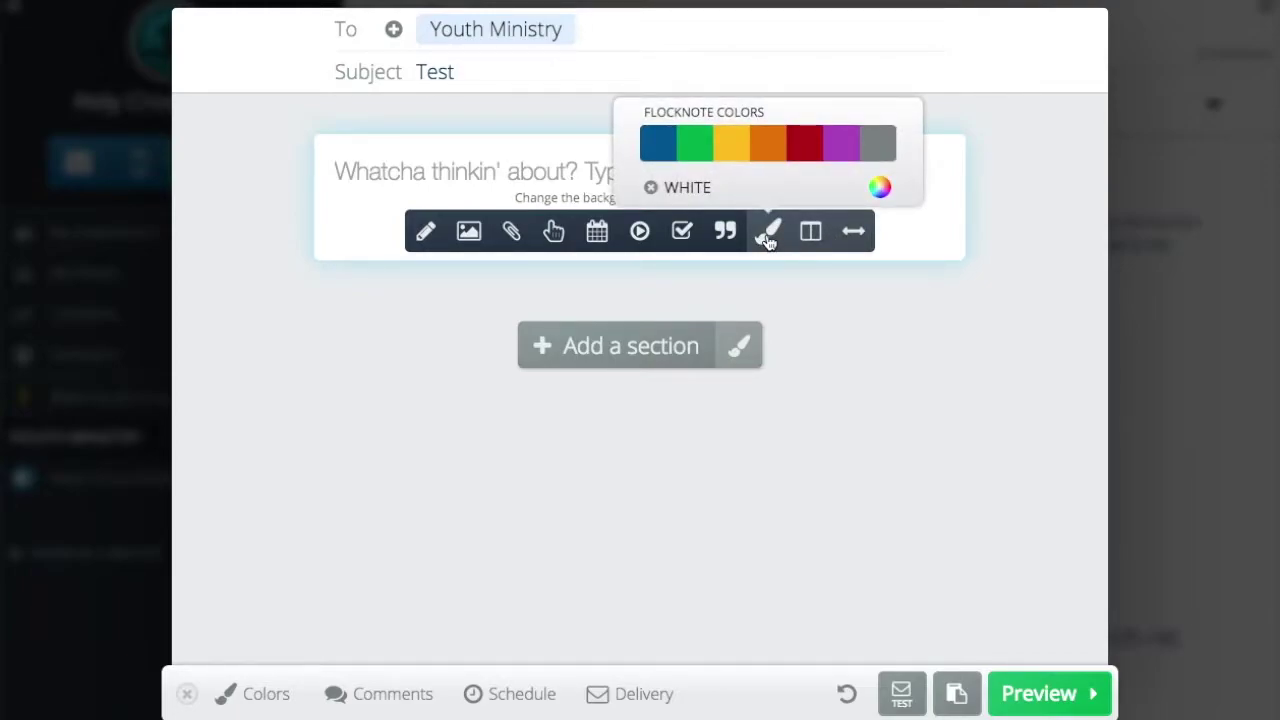
{"action": "left_click", "coordinate": [700, 140]}
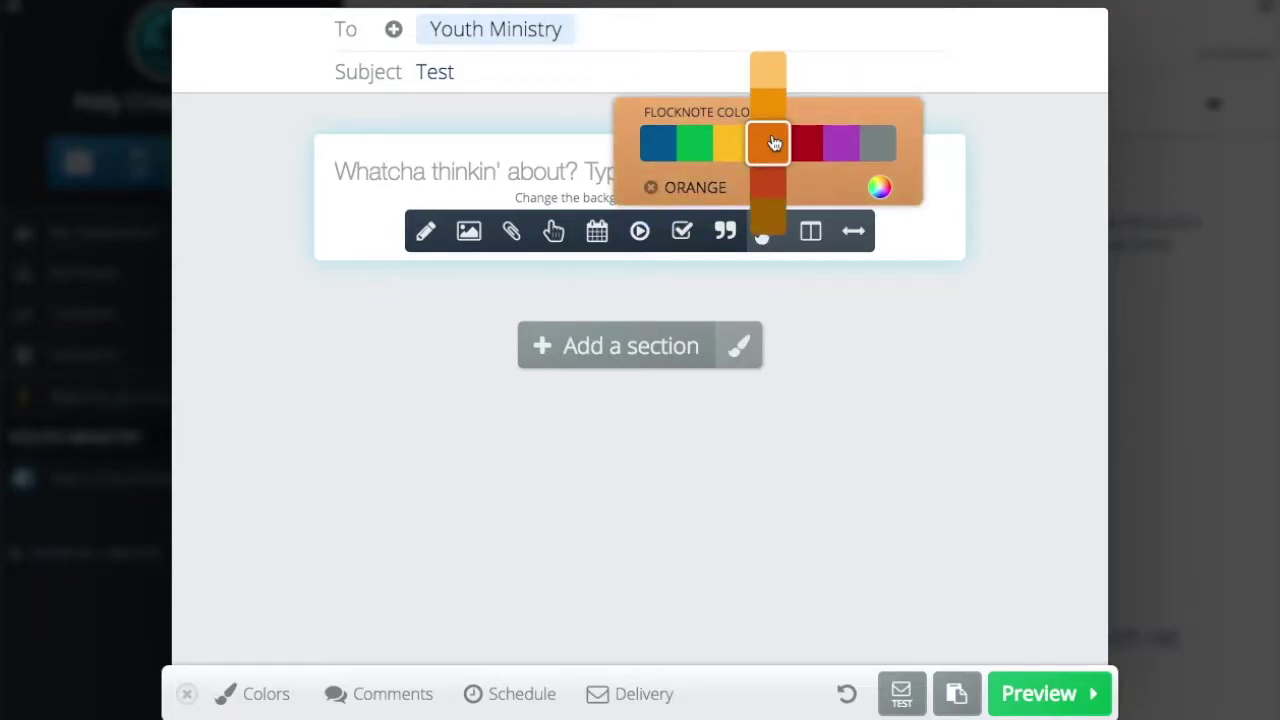
{"action": "left_click", "coordinate": [880, 188]}
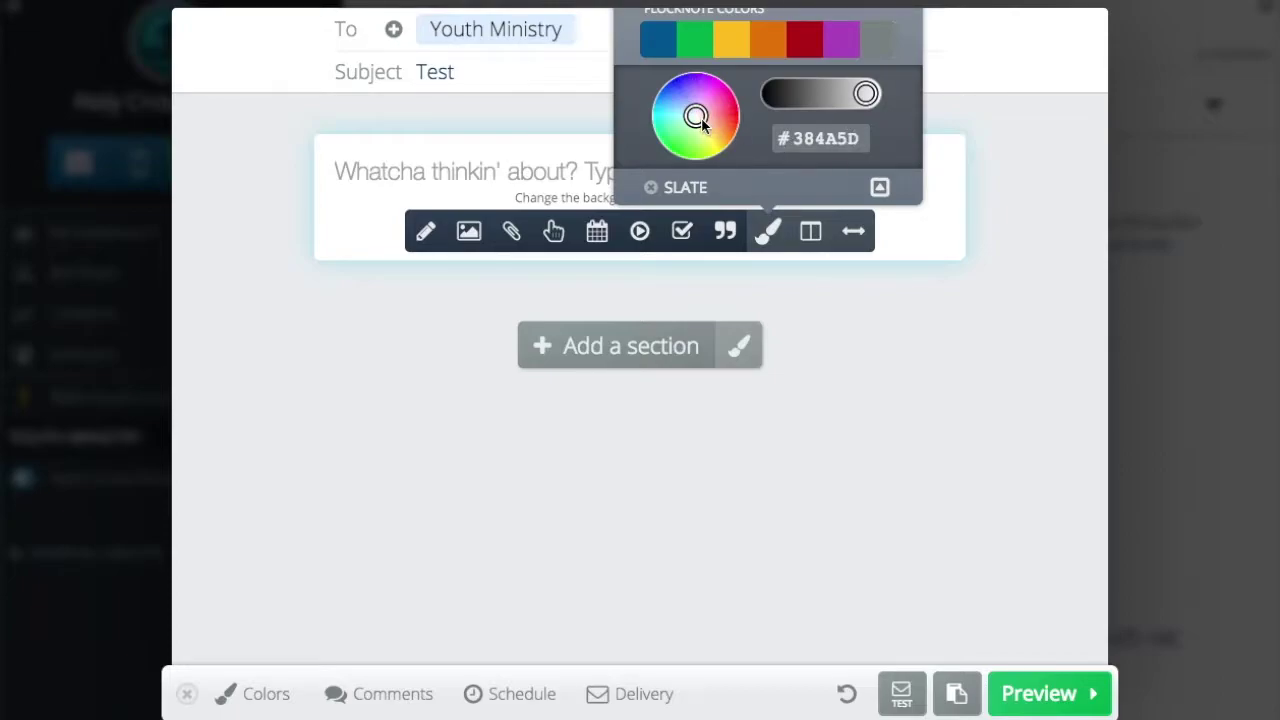
{"action": "mouse_move", "coordinate": [702, 120]}
{"action": "left_mouse_down"}
{"action": "mouse_move", "coordinate": [686, 119]}
{"action": "mouse_move", "coordinate": [684, 101]}
{"action": "mouse_move", "coordinate": [697, 102]}
{"action": "mouse_move", "coordinate": [681, 122]}
{"action": "left_mouse_up"}
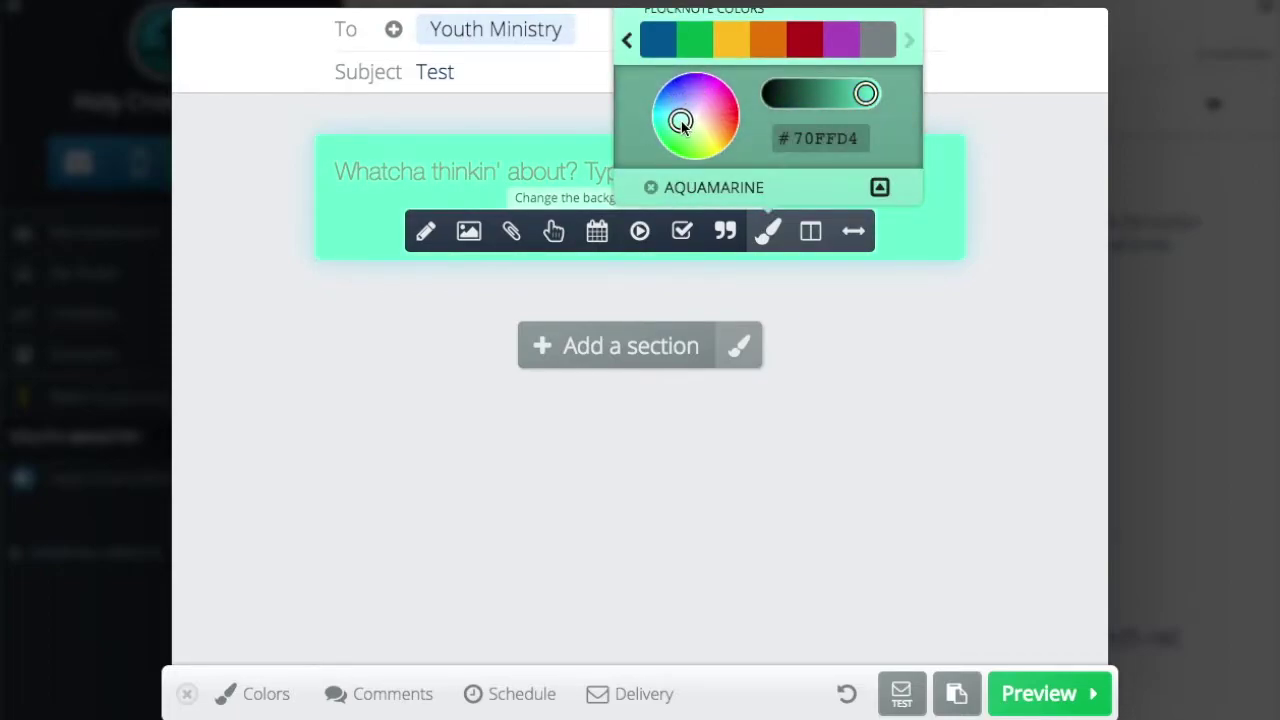
{"action": "left_click", "coordinate": [651, 190]}
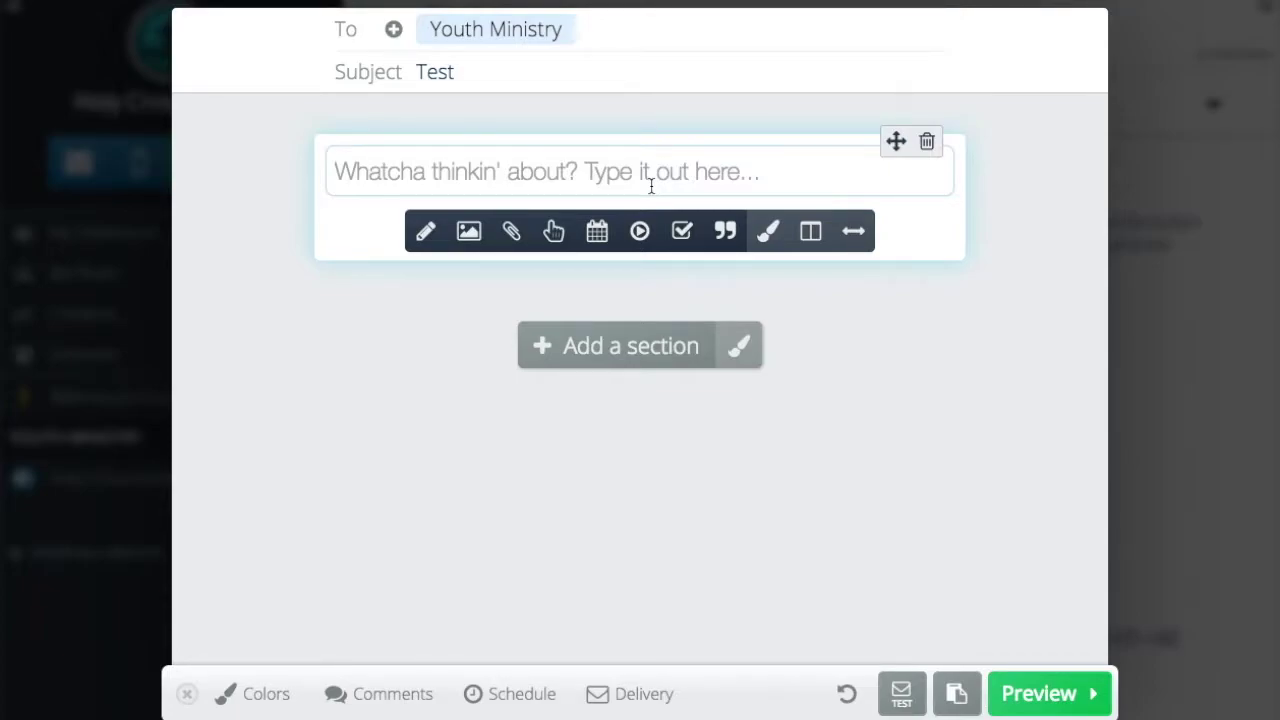
- Apply the color theme with an orange background and blue button to the whole note
{"action": "left_click", "coordinate": [262, 693]}
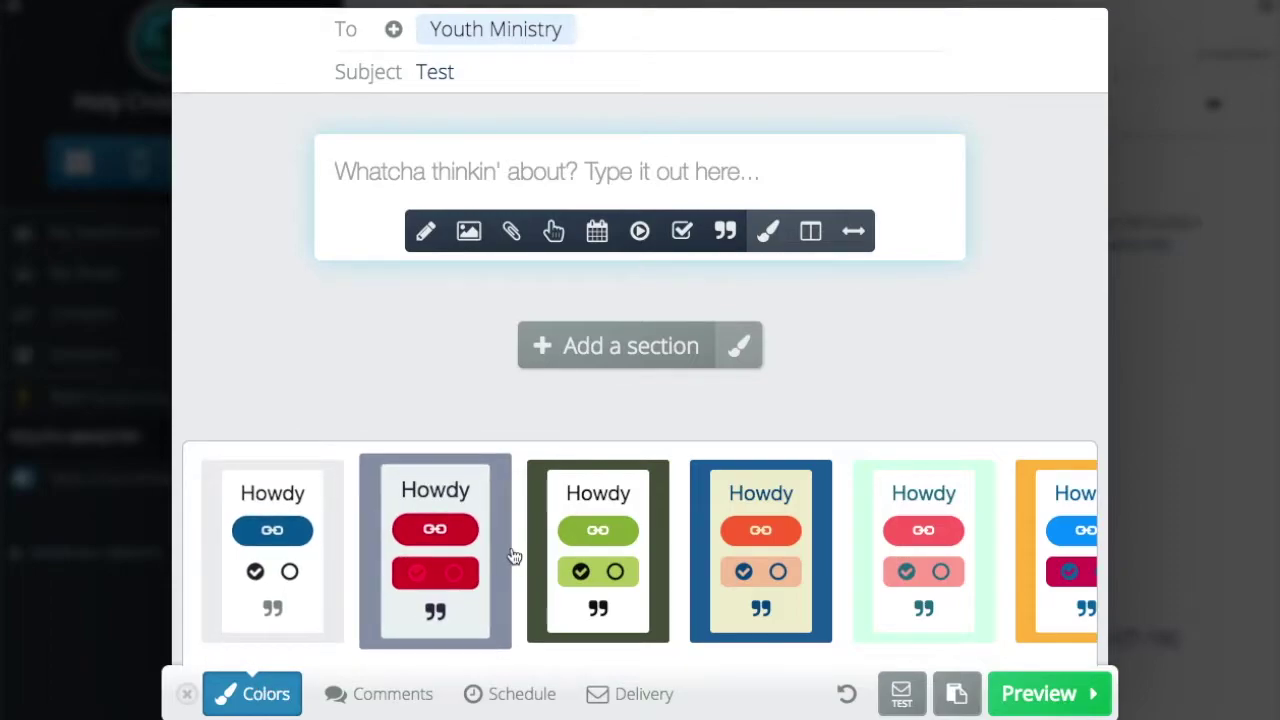
{"action": "left_click", "coordinate": [740, 535]}
{"action": "scroll", "coordinate": [760, 536], "scroll_direction": "right", "scroll_amount": 3}
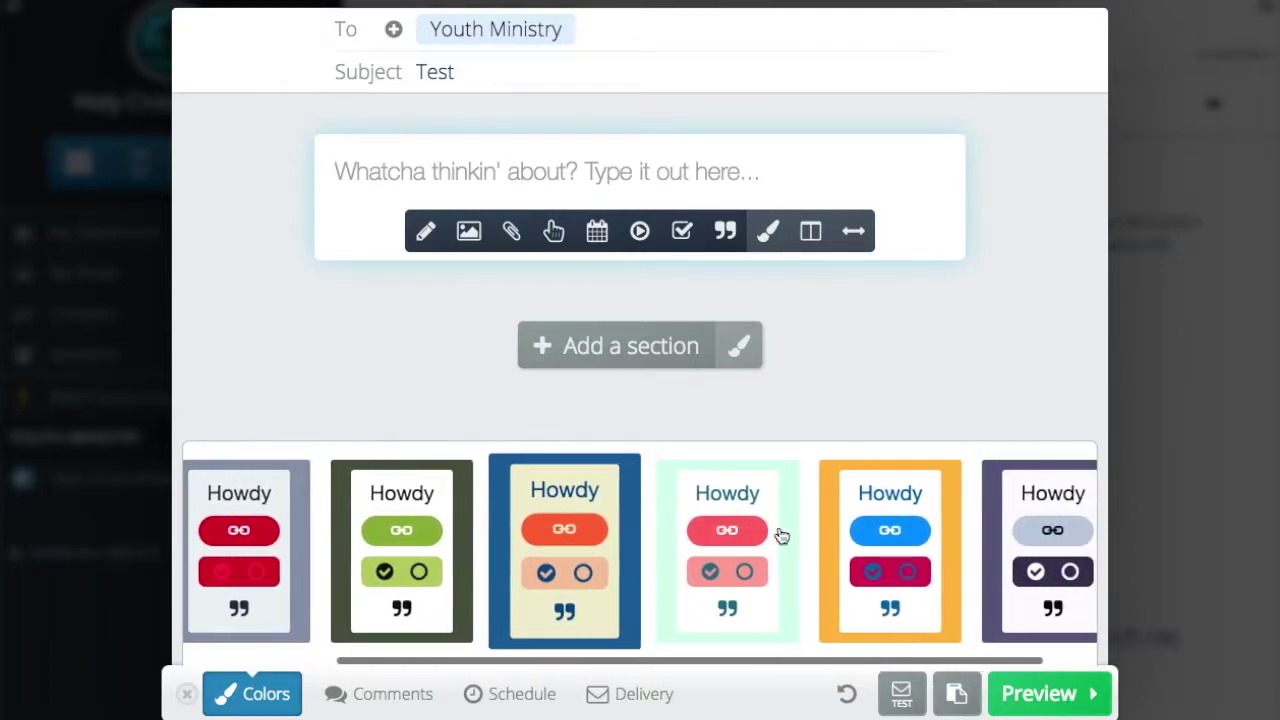
{"action": "scroll", "coordinate": [790, 538], "scroll_direction": "right", "scroll_amount": 1}
{"action": "left_click", "coordinate": [830, 543]}
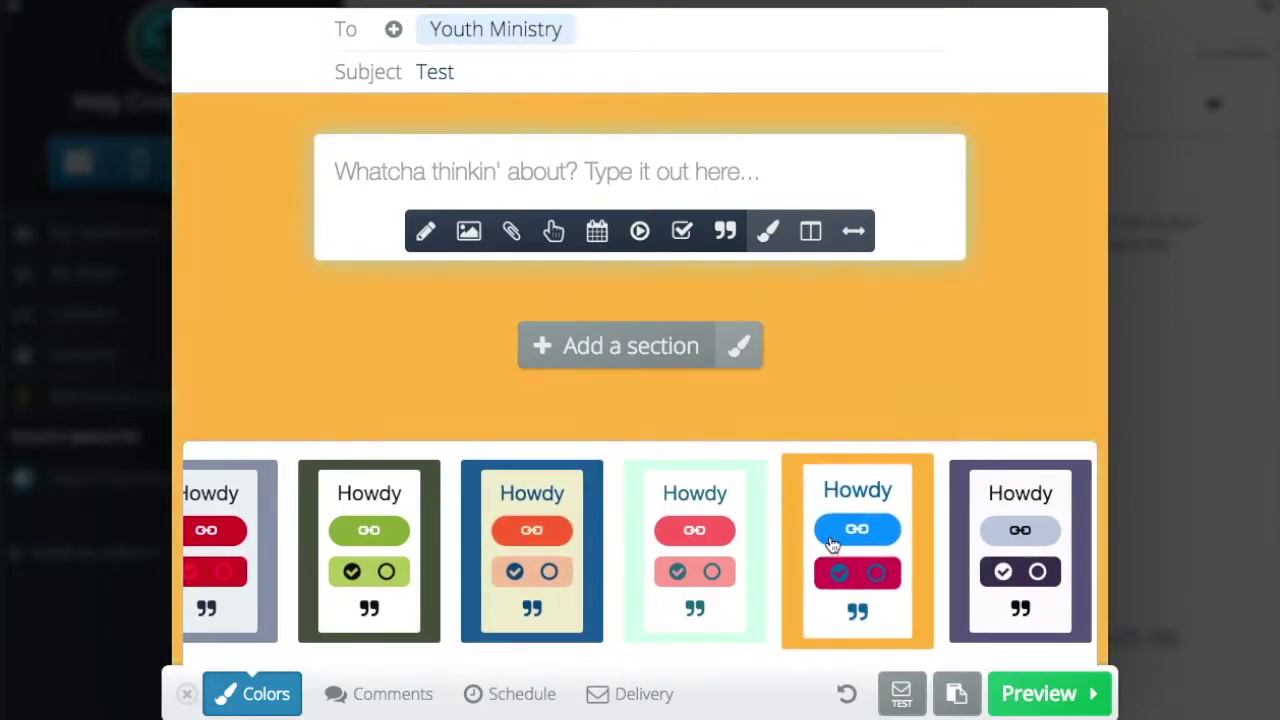
- Add a button and a second section to the note, and enter "test" as the first section's body text
{"action": "left_click", "coordinate": [553, 232]}
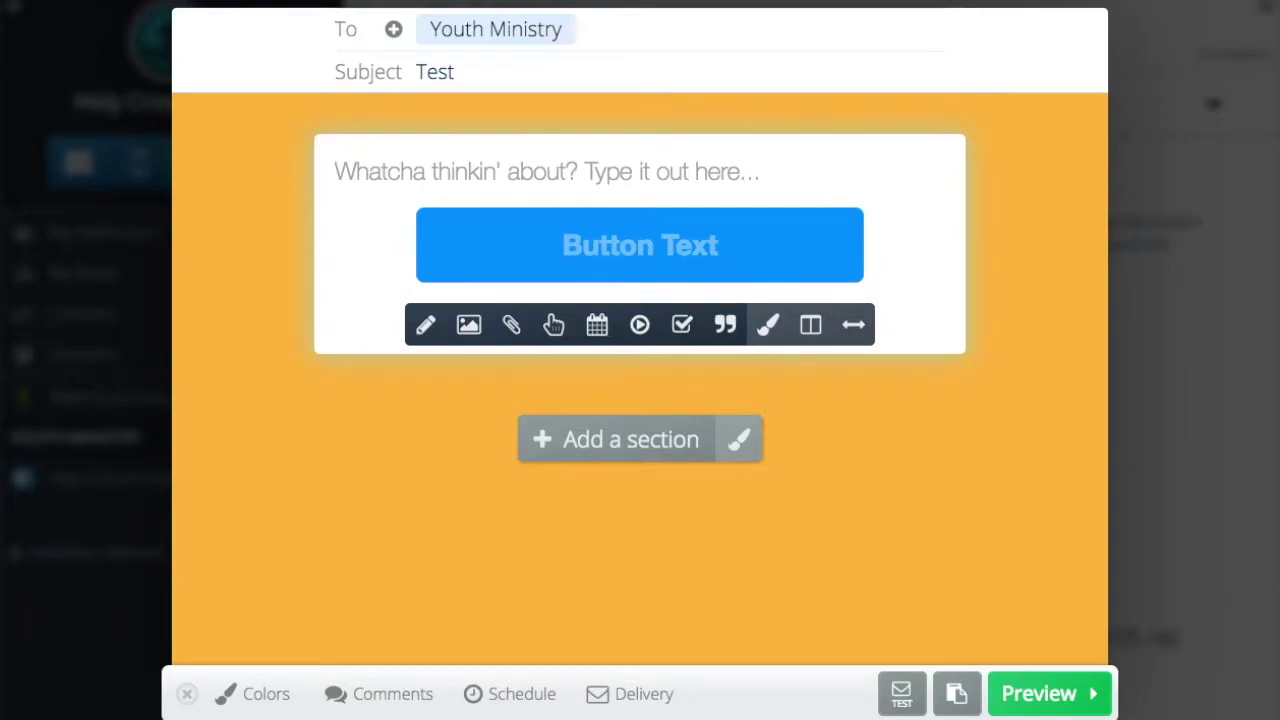
{"action": "left_click", "coordinate": [545, 441]}
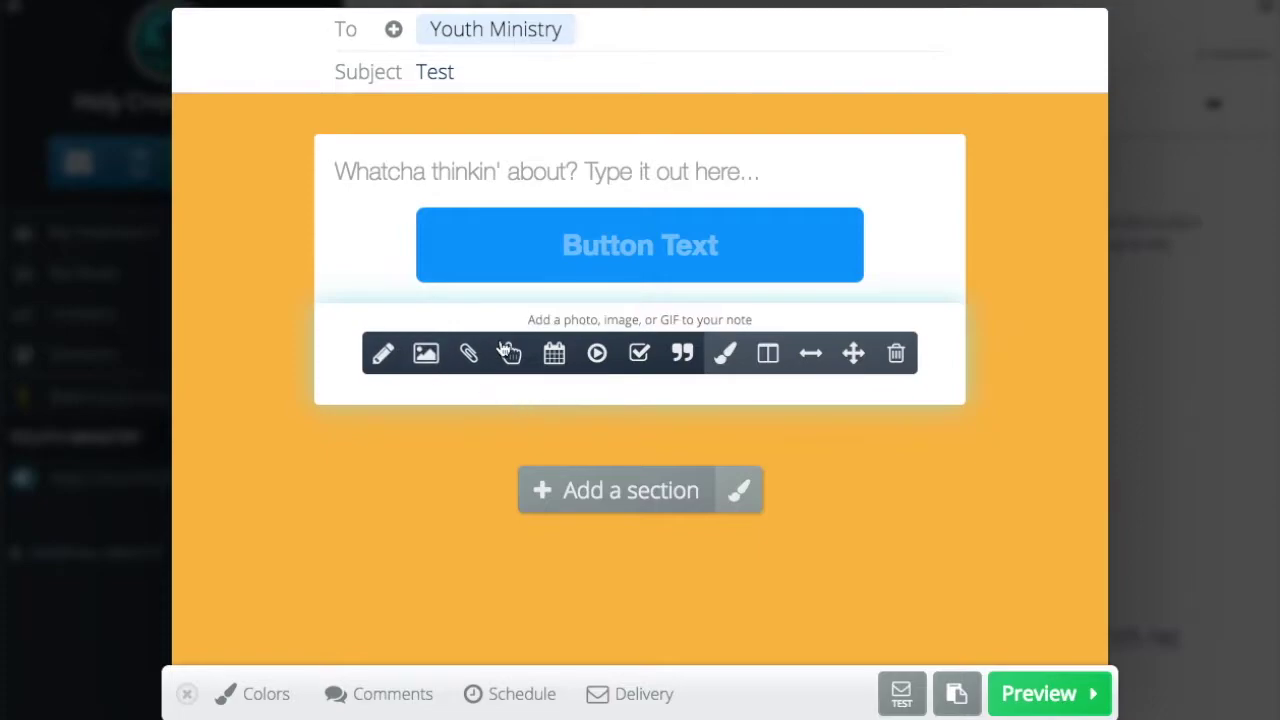
{"action": "left_click", "coordinate": [608, 173]}
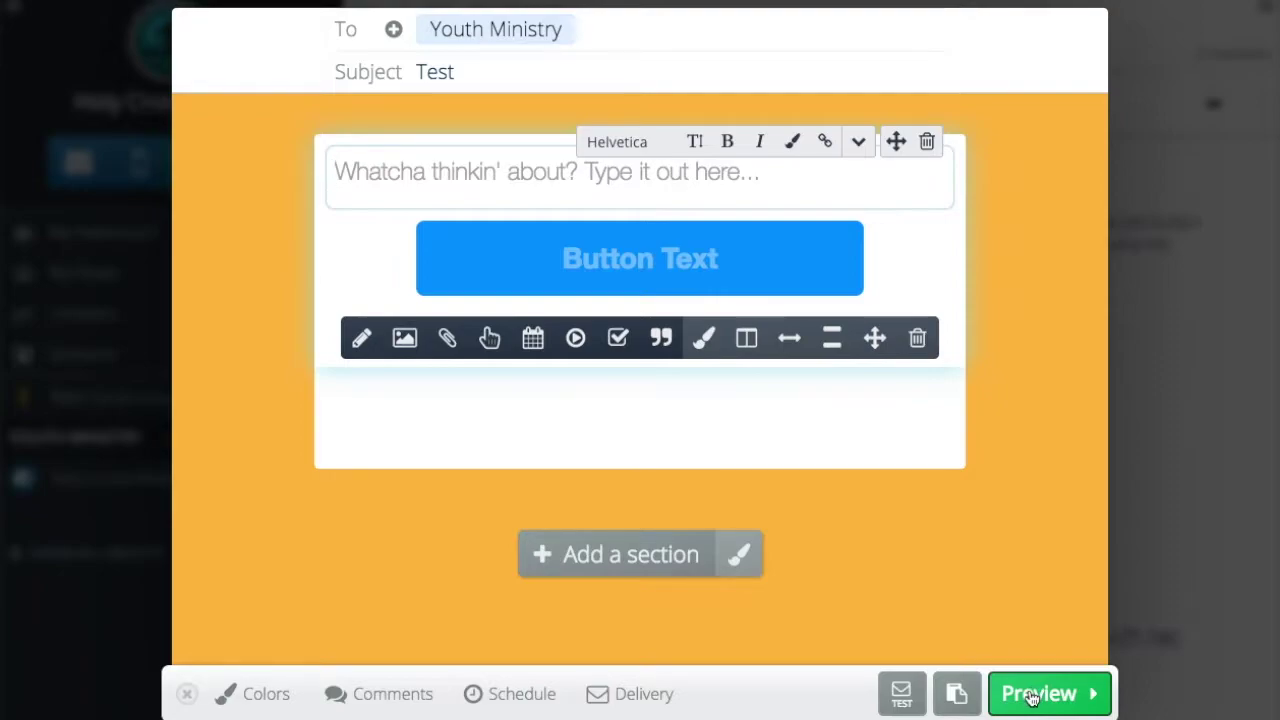
{"action": "type", "text": "test"}
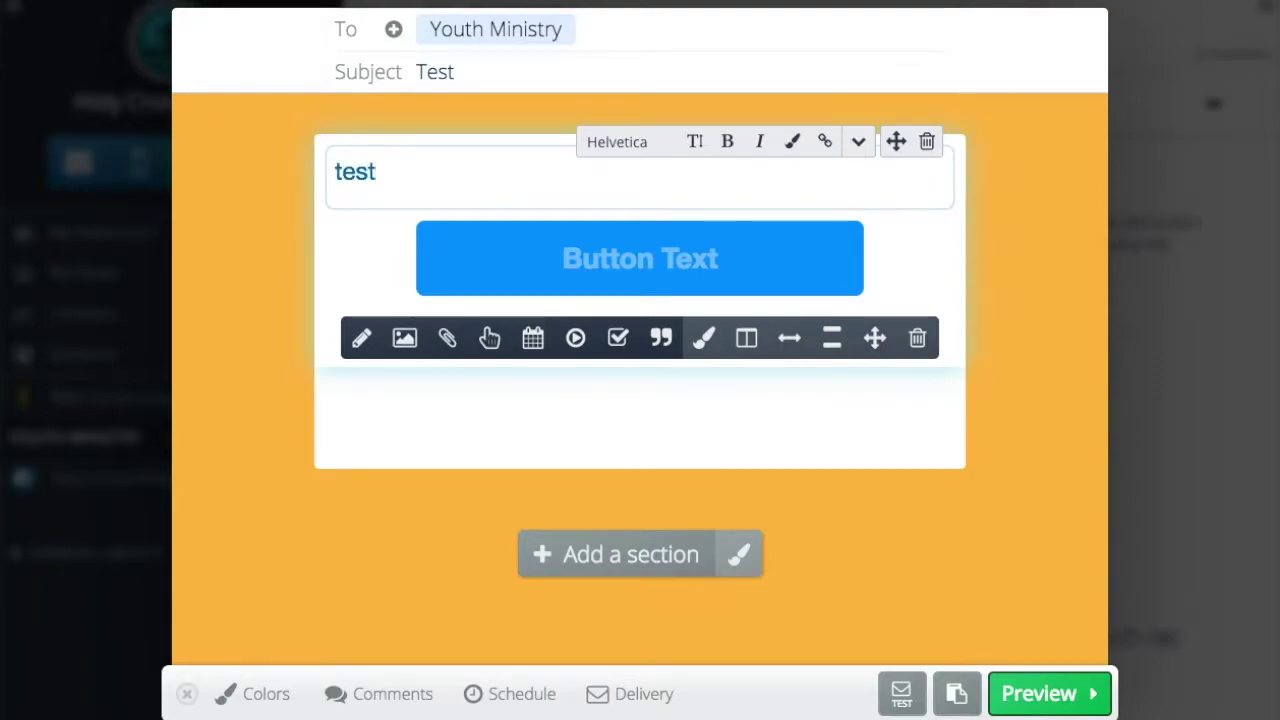
- Preview the Youth Ministry note and close it, discarding the changes
{"action": "left_click", "coordinate": [1044, 698]}
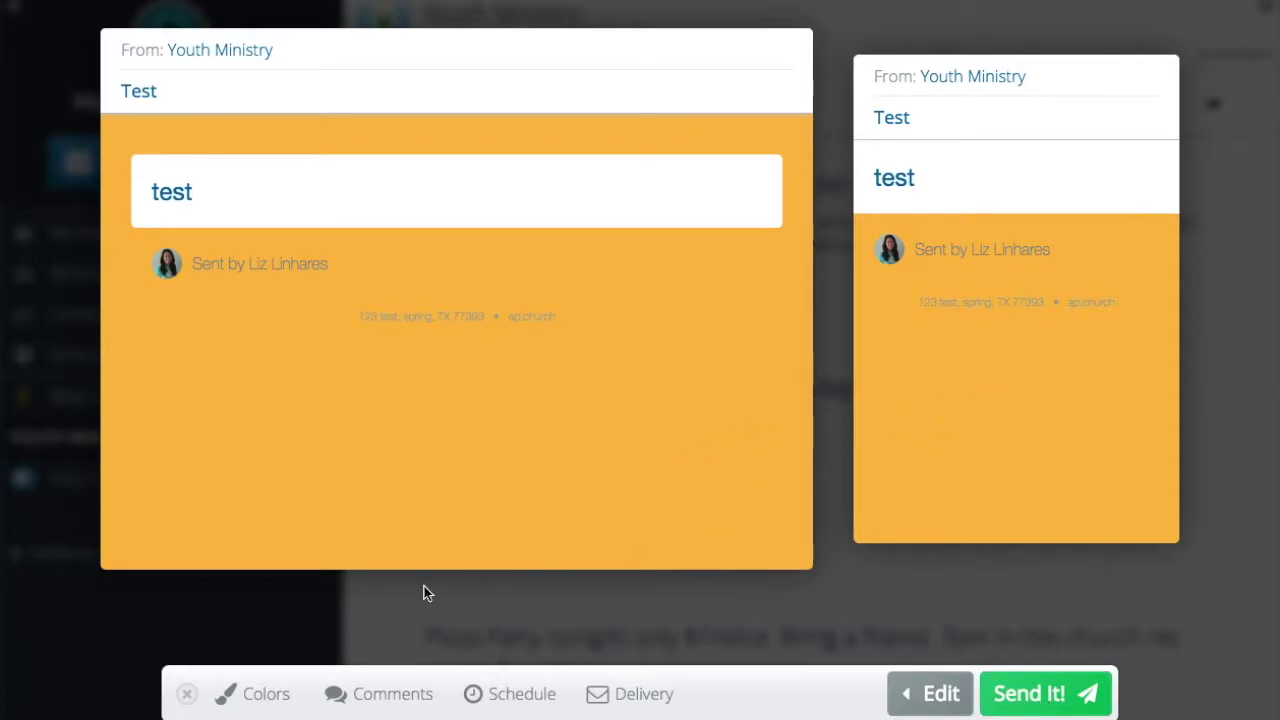
{"action": "left_click", "coordinate": [186, 697]}
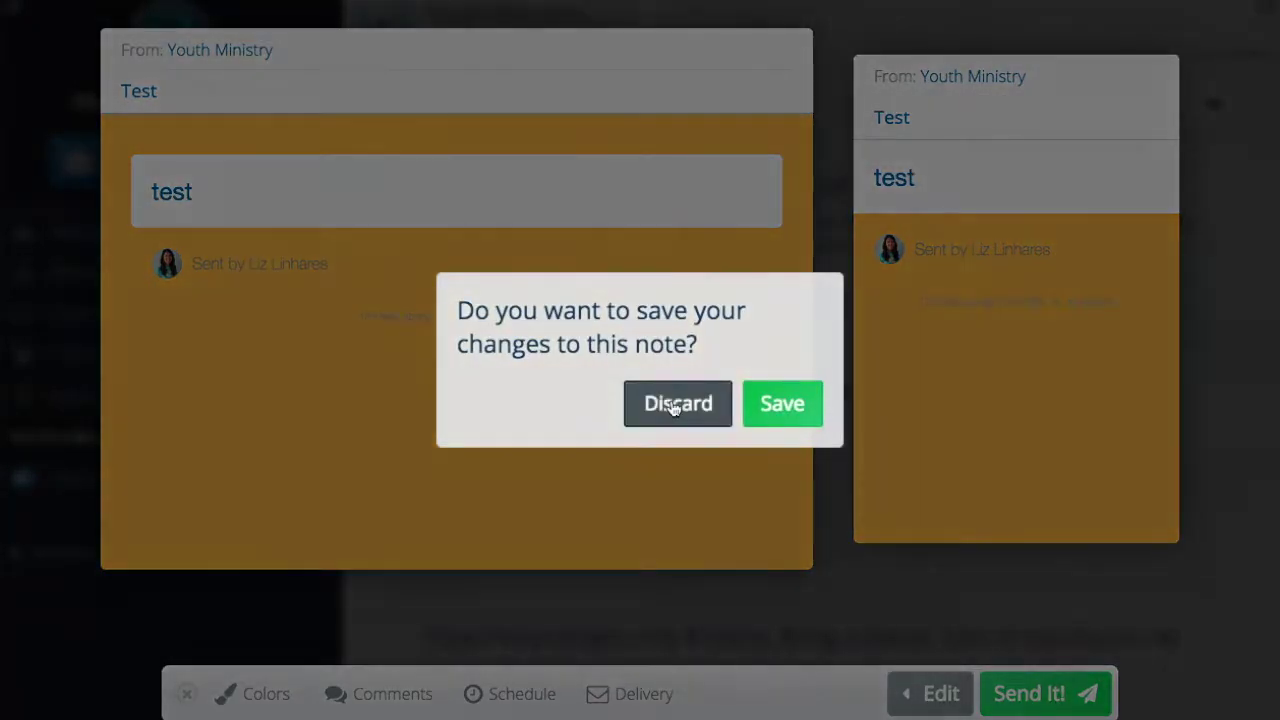
{"action": "left_click", "coordinate": [674, 402]}
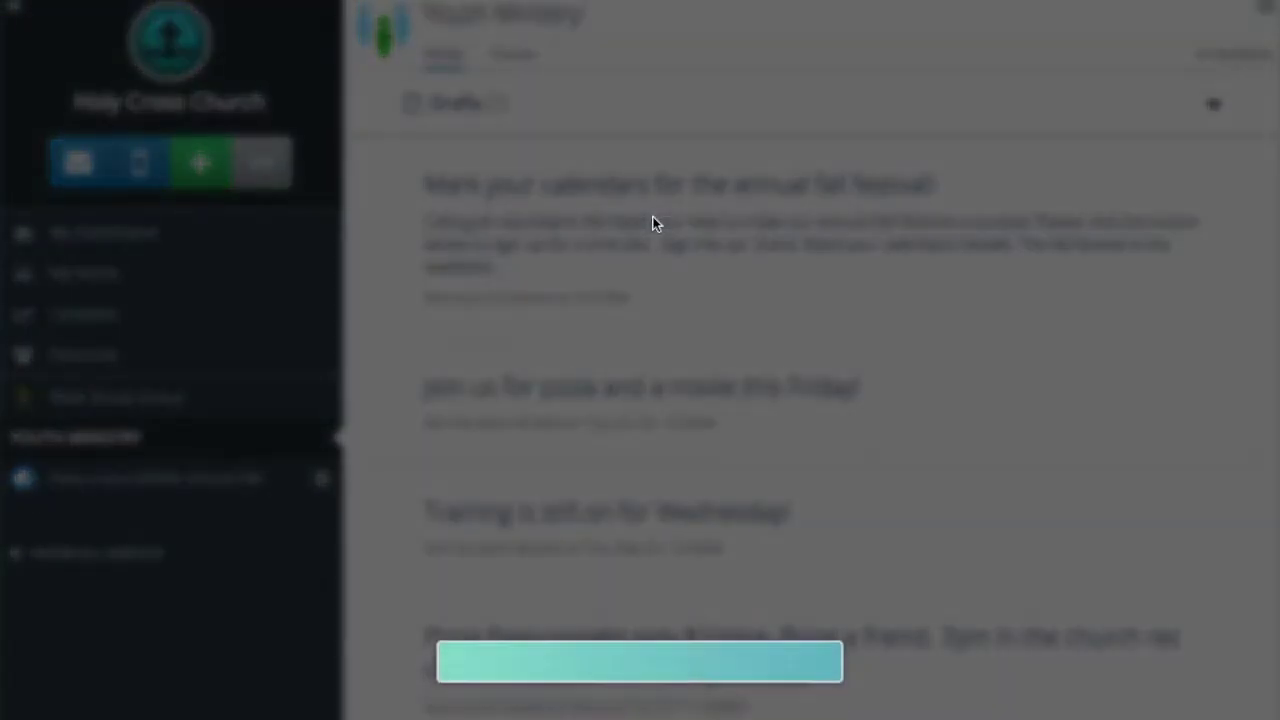
- Open the sent note "Mark your calendars for the annual fall festival!" and review its sign-up button, event RSVP and polls
{"action": "left_click", "coordinate": [652, 222]}
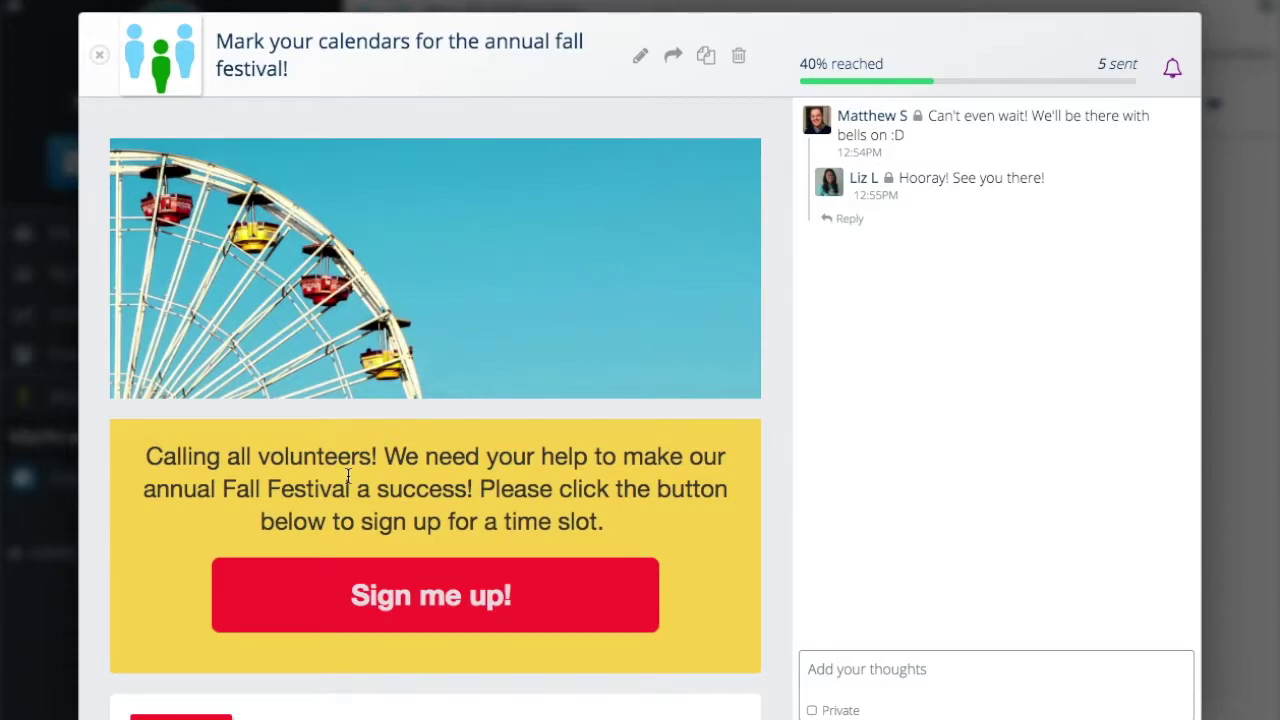
{"action": "scroll", "coordinate": [340, 478], "scroll_direction": "down", "scroll_amount": 1}
{"action": "scroll", "coordinate": [344, 490], "scroll_direction": "down", "scroll_amount": 1}
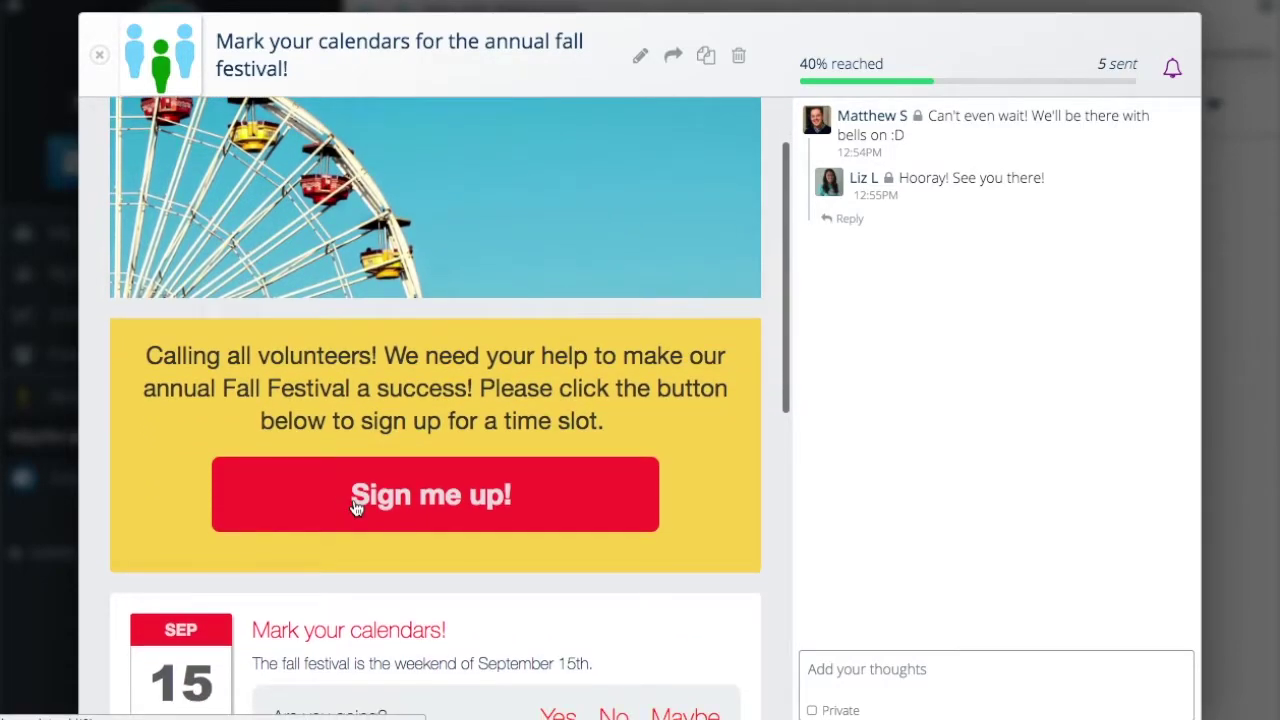
{"action": "scroll", "coordinate": [352, 505], "scroll_direction": "down", "scroll_amount": 4}
{"action": "scroll", "coordinate": [353, 500], "scroll_direction": "down", "scroll_amount": 5}
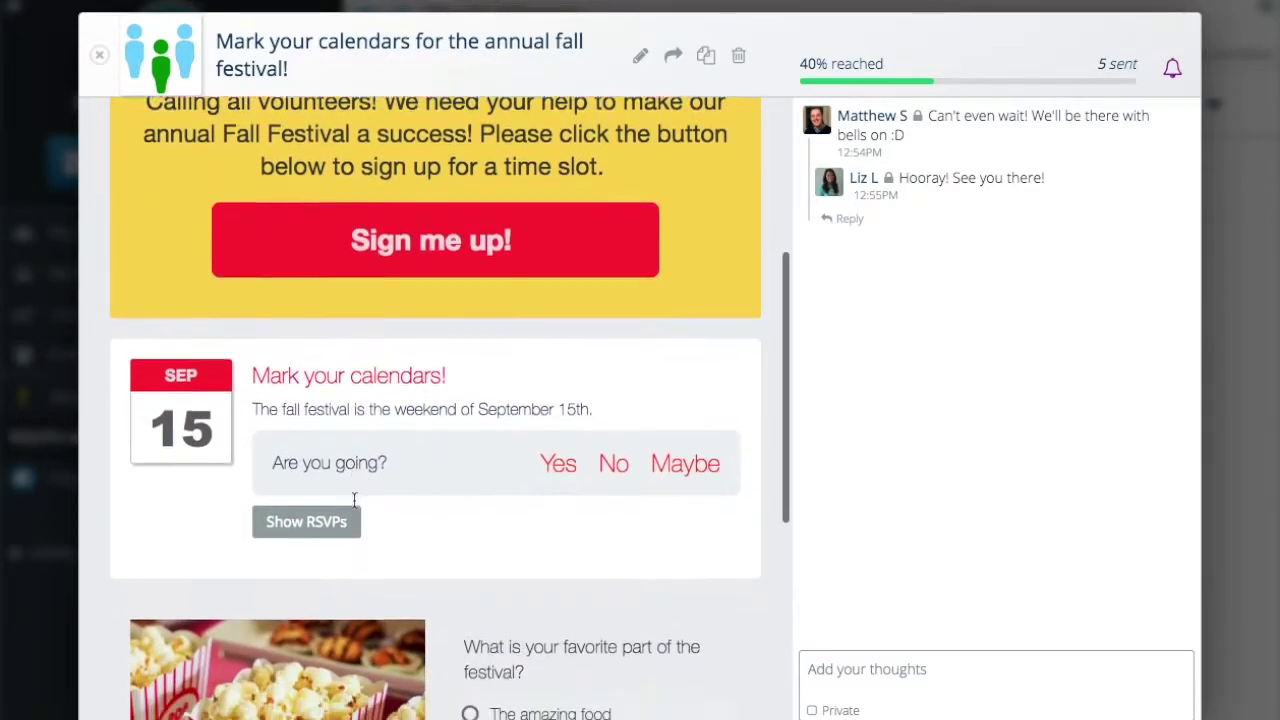
{"action": "scroll", "coordinate": [353, 507], "scroll_direction": "down", "scroll_amount": 2}
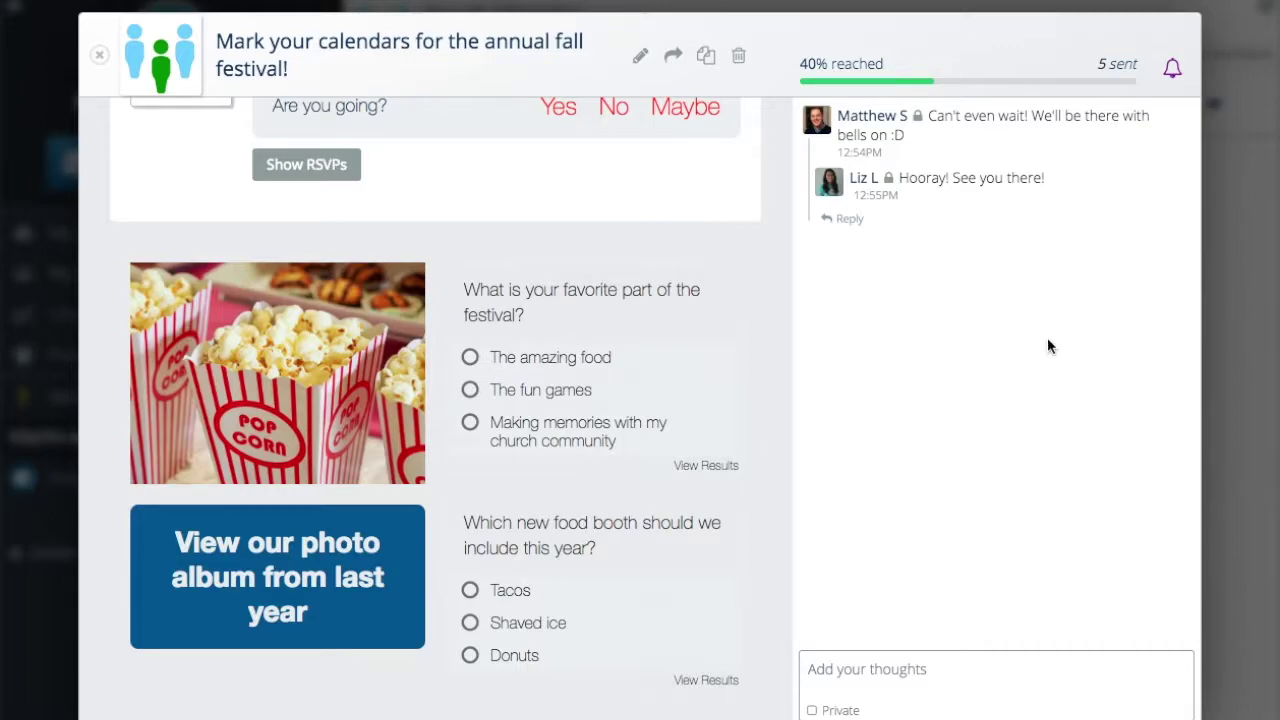
- Examine the fall festival note's open statistics and its reply notification options
{"action": "left_click", "coordinate": [1068, 79]}
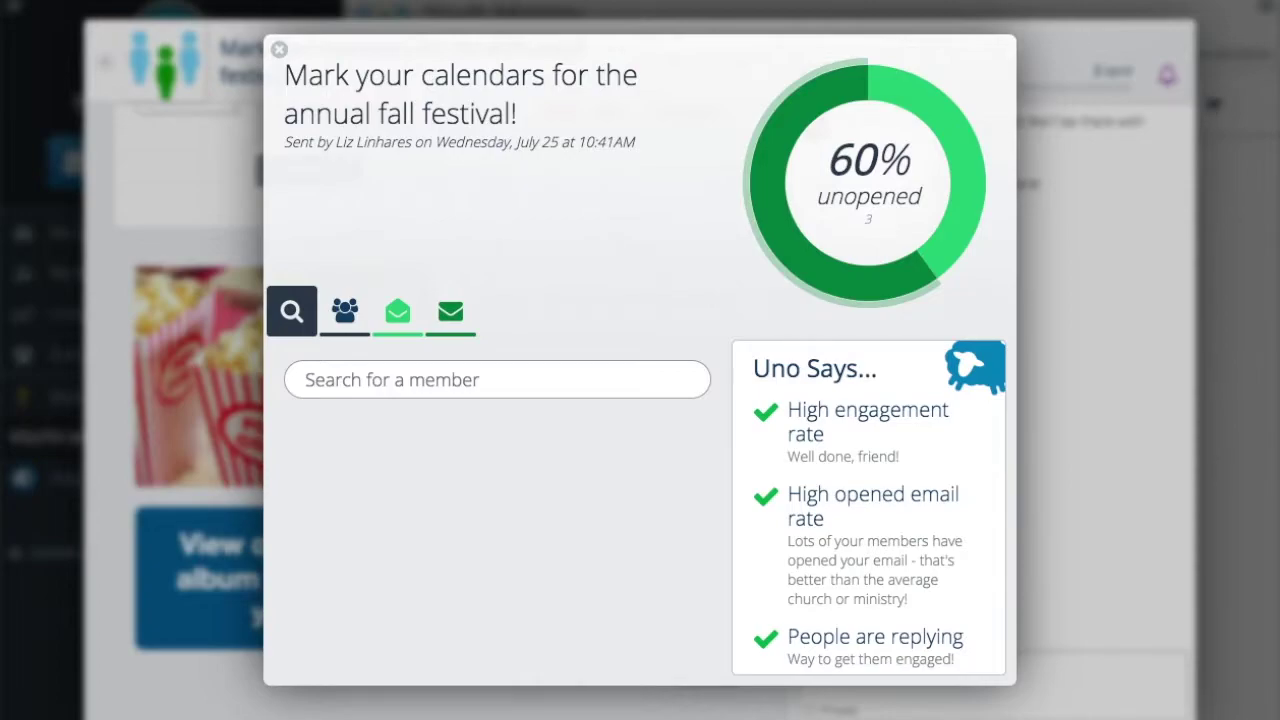
{"action": "left_click", "coordinate": [279, 49]}
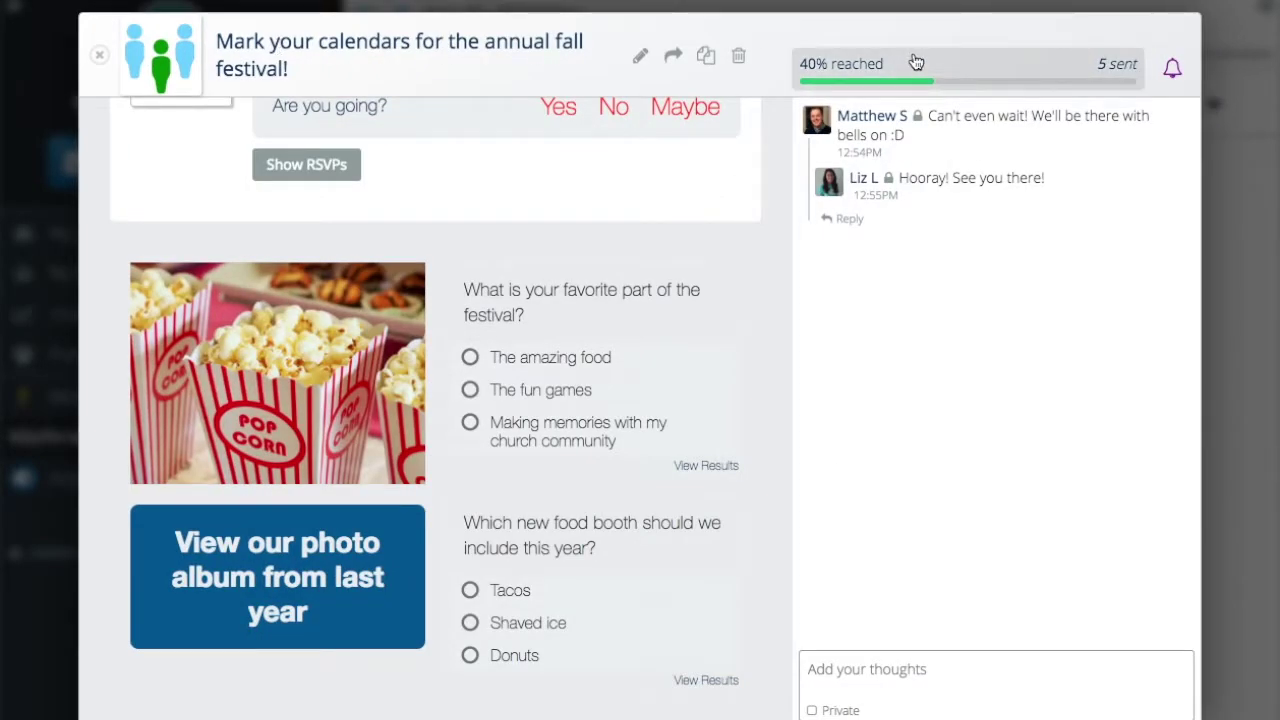
{"action": "left_click", "coordinate": [1172, 72]}
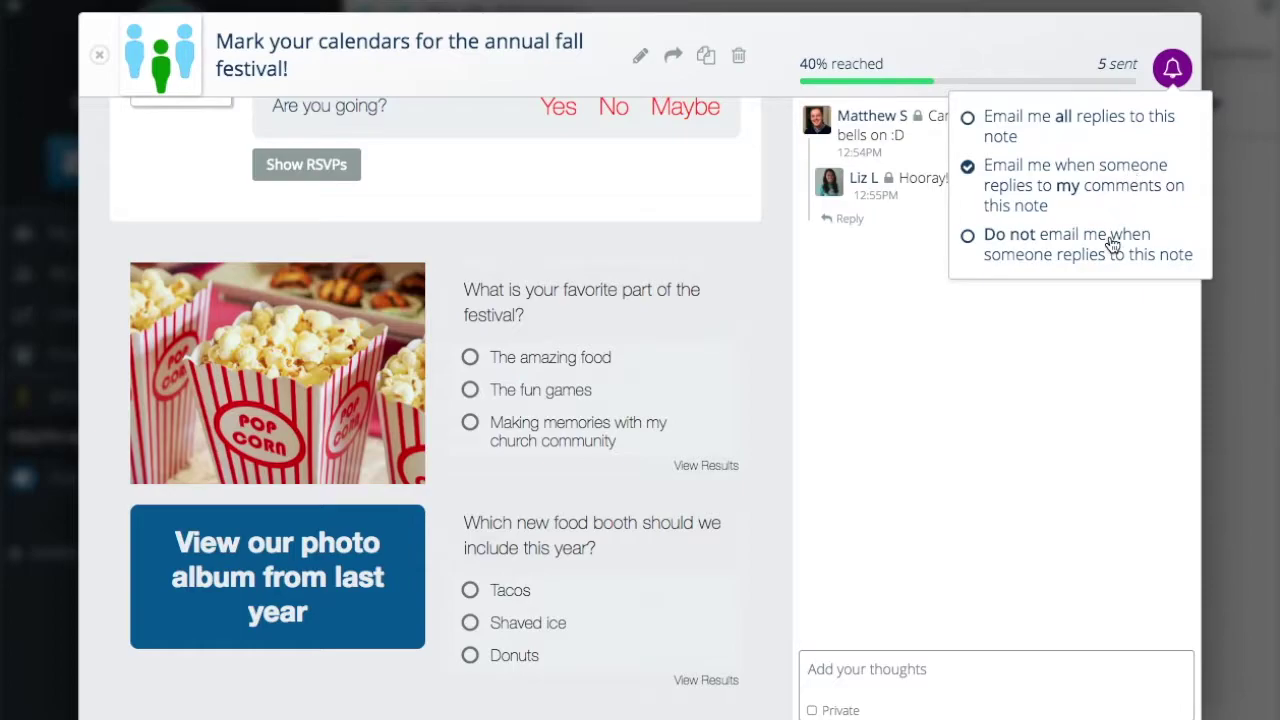
{"action": "left_click", "coordinate": [982, 433]}
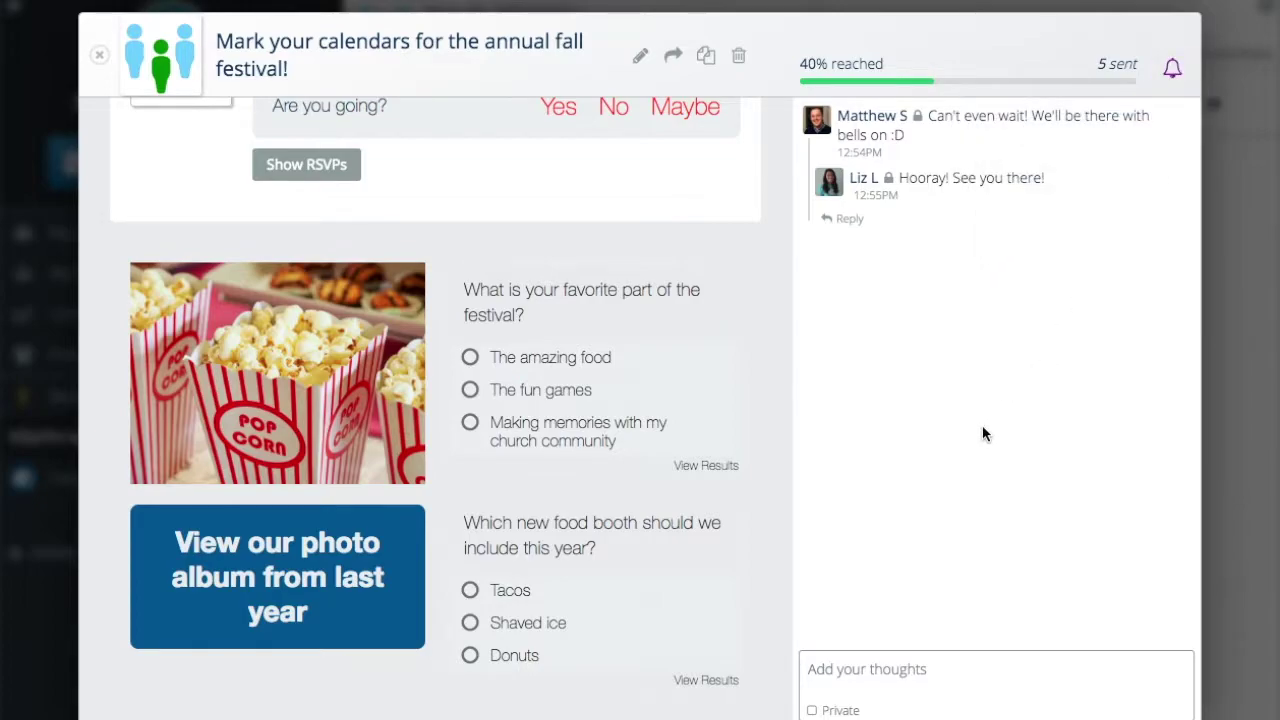